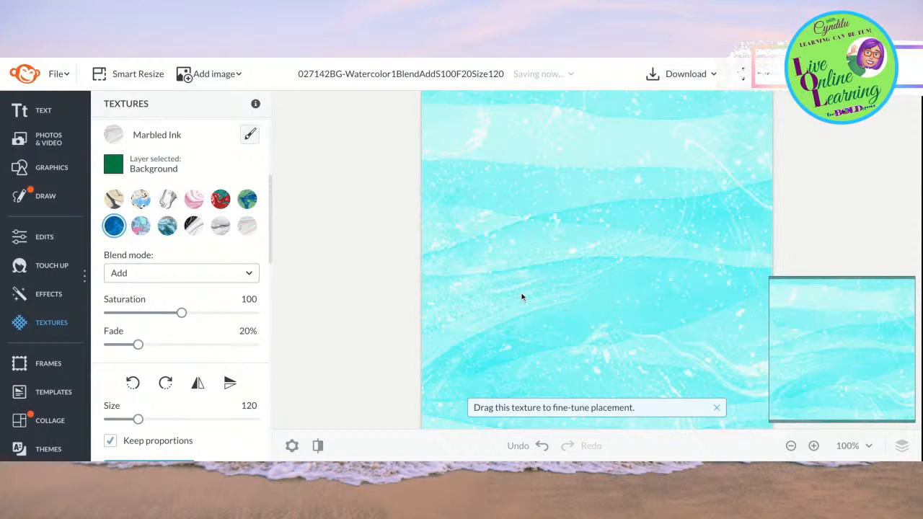
# Nudge the Marbled Ink texture slightly on the canvas, use the Add blend mode, and set its fade to 14%.
pyautogui.moveTo(523, 297)
pyautogui.mouseDown()
pyautogui.moveTo(508, 264)
pyautogui.moveTo(481, 271)
pyautogui.moveTo(487, 300)
pyautogui.moveTo(524, 303)
pyautogui.mouseUp()
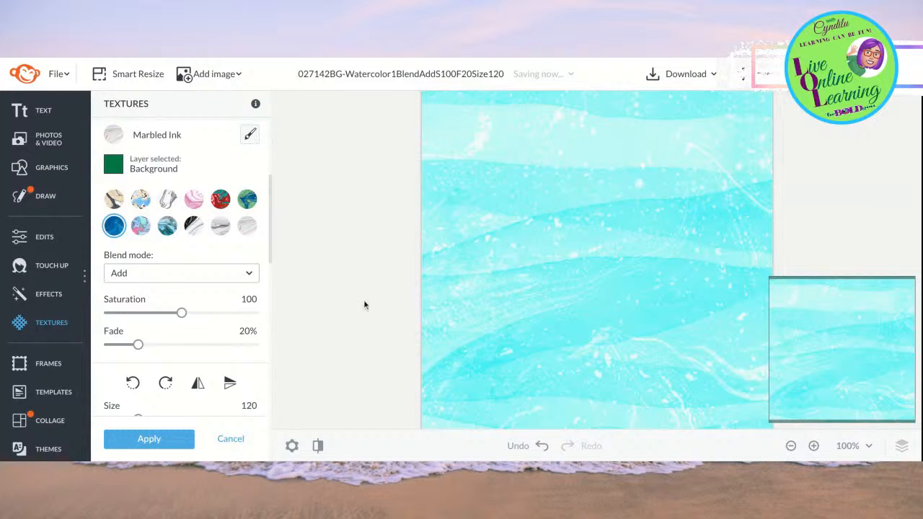
pyautogui.click(216, 275)
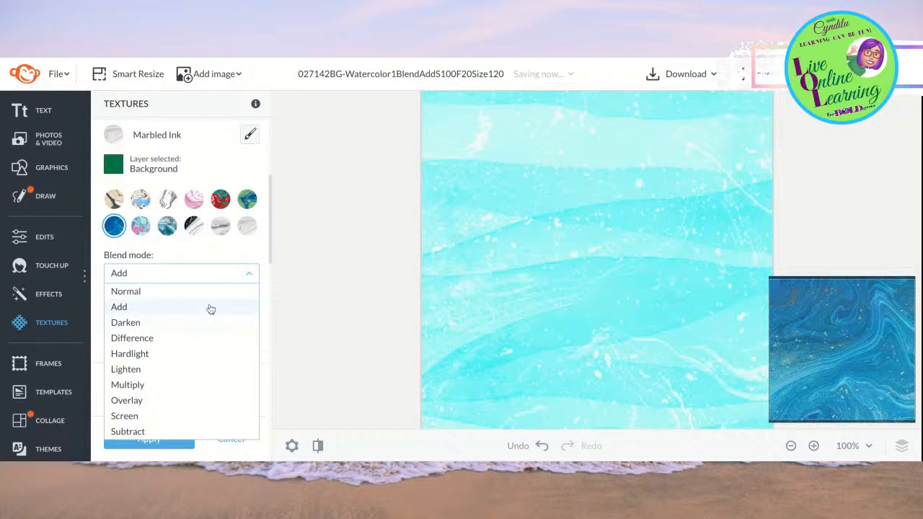
pyautogui.click(211, 308)
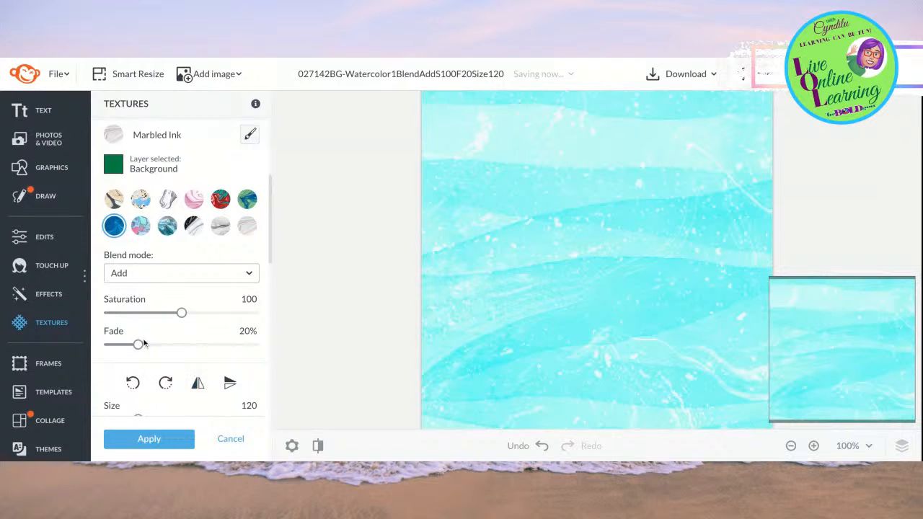
pyautogui.moveTo(140, 345)
pyautogui.mouseDown()
pyautogui.moveTo(192, 344)
pyautogui.moveTo(108, 345)
pyautogui.moveTo(254, 344)
pyautogui.moveTo(129, 345)
pyautogui.mouseUp()
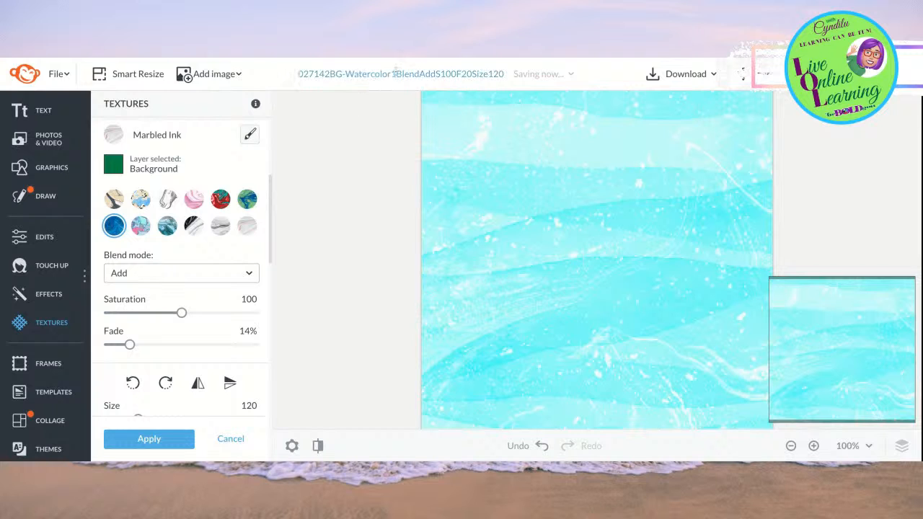
# Append "-Marble7BlendAddS100F14Size120" to the existing file name and apply the Marbled Ink texture.
pyautogui.click(415, 77)
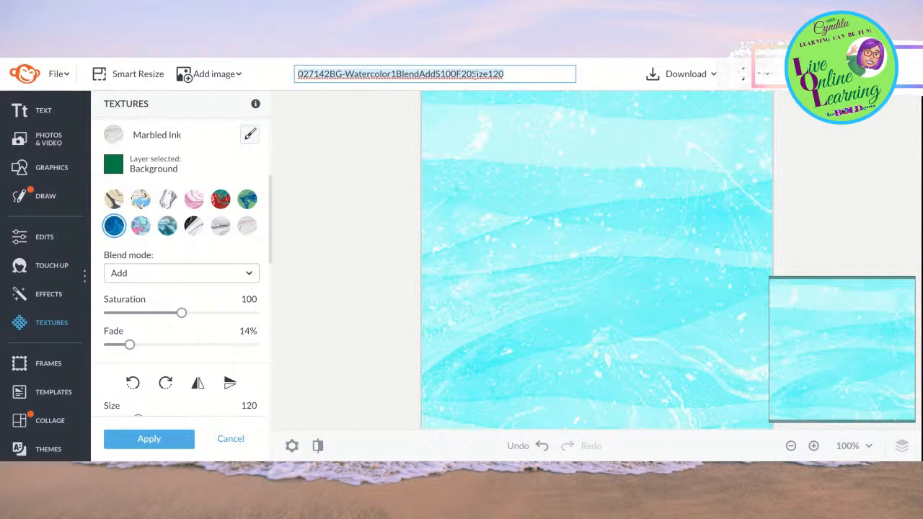
pyautogui.click(520, 72)
pyautogui.write('-')
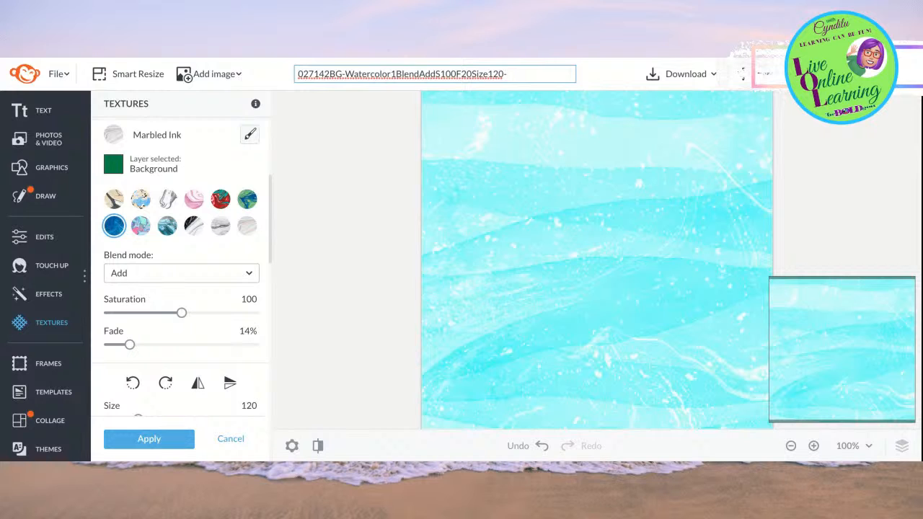
pyautogui.write('Marble7B')
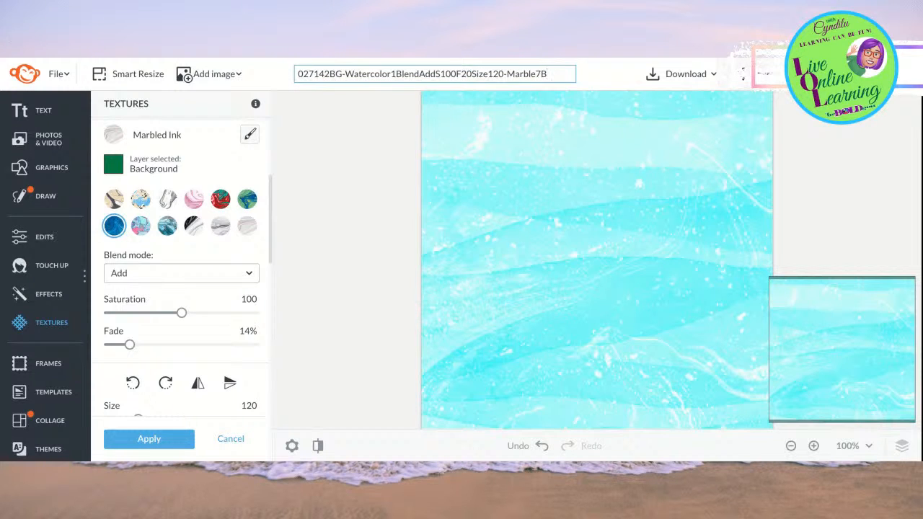
pyautogui.write('lendAdd')
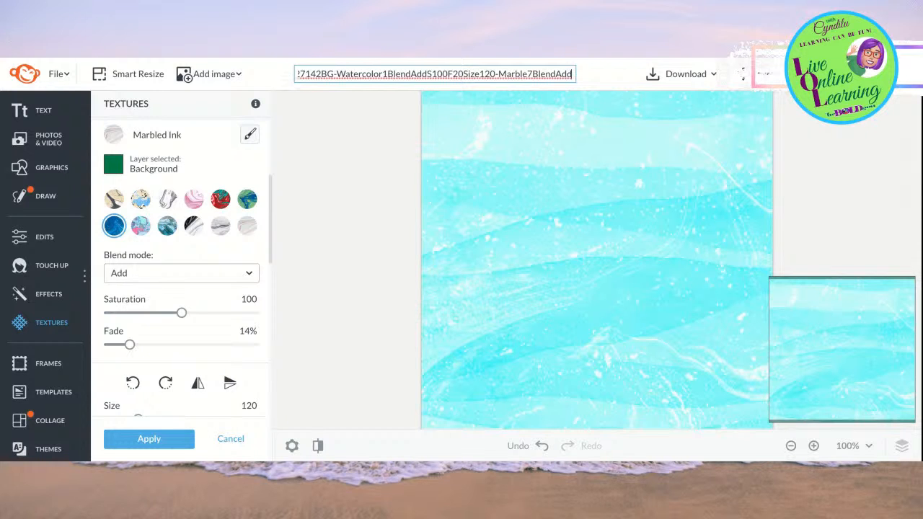
pyautogui.write('100')
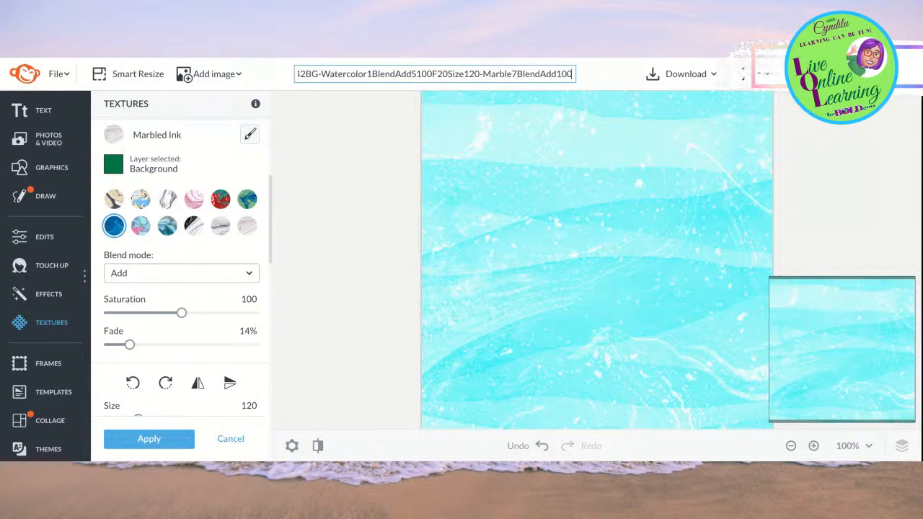
pyautogui.press('BackSpace')
pyautogui.press('BackSpace')
pyautogui.press('BackSpace')
pyautogui.write('S100')
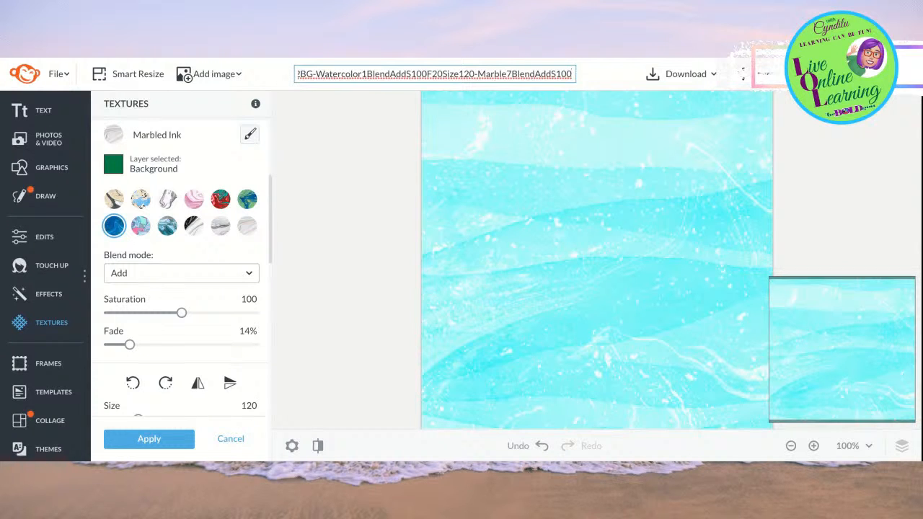
pyautogui.write('F14')
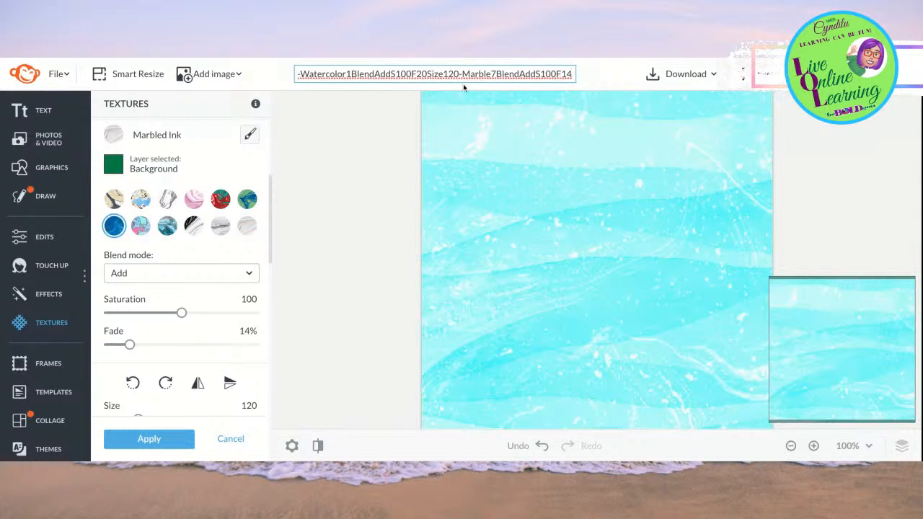
pyautogui.write('Size120')
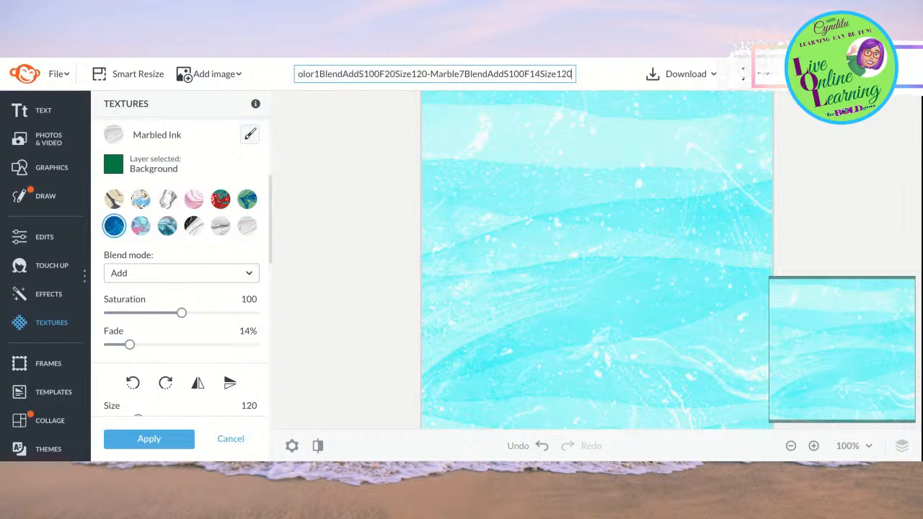
pyautogui.click(174, 441)
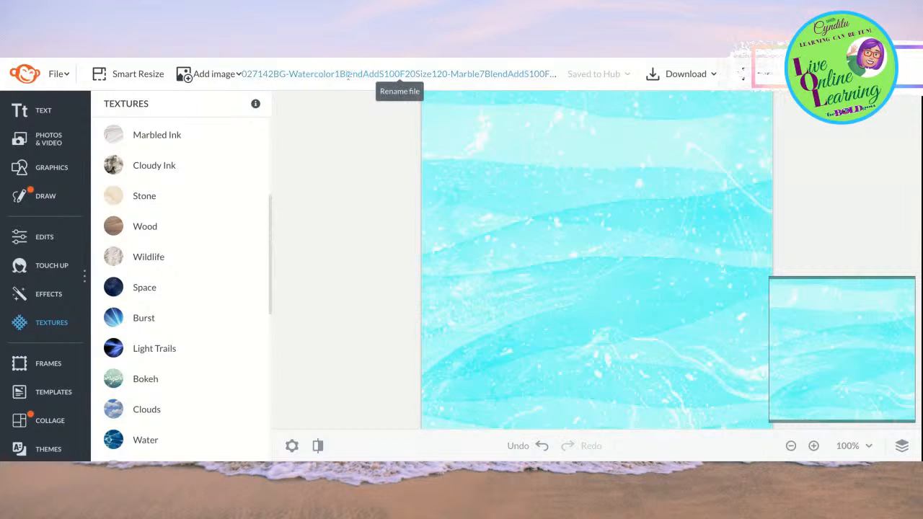
# Create a new blank canvas from the Facebook Carousel Ad preset.
pyautogui.click(57, 75)
pyautogui.click(62, 96)
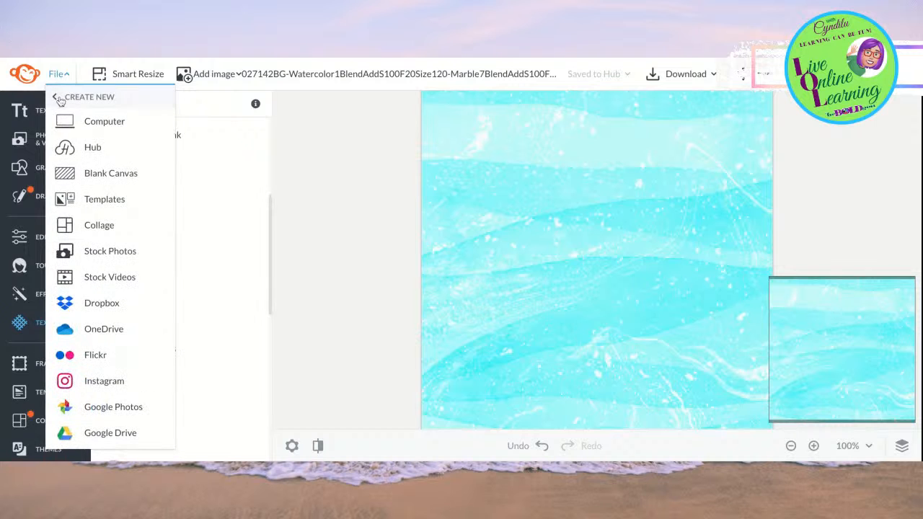
pyautogui.click(108, 173)
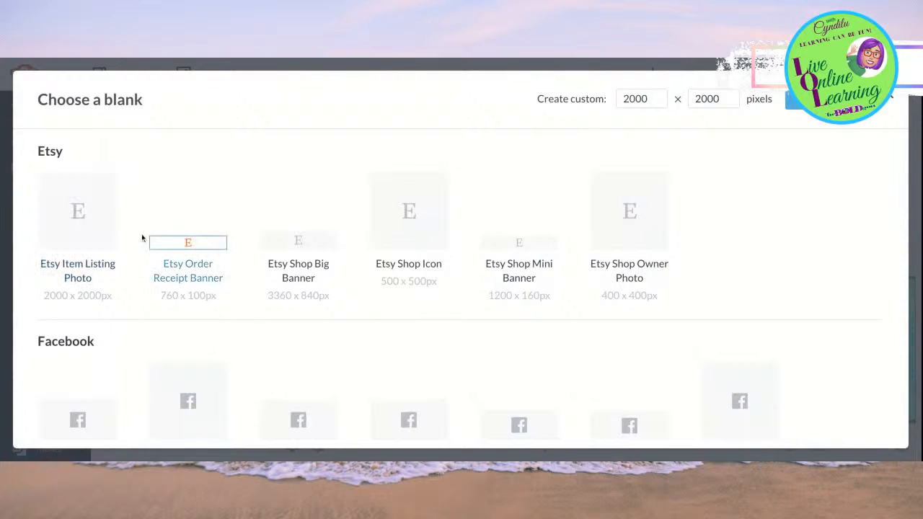
pyautogui.scroll(-3, 152, 353)
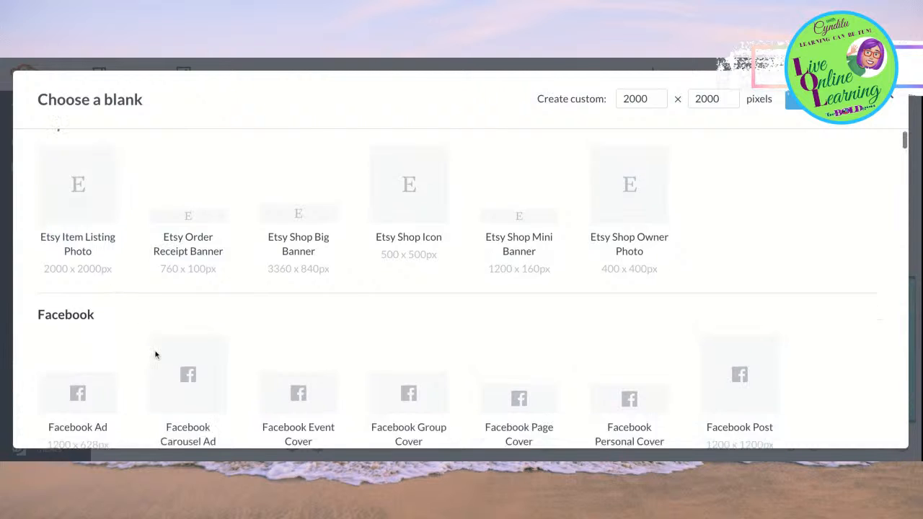
pyautogui.click(192, 276)
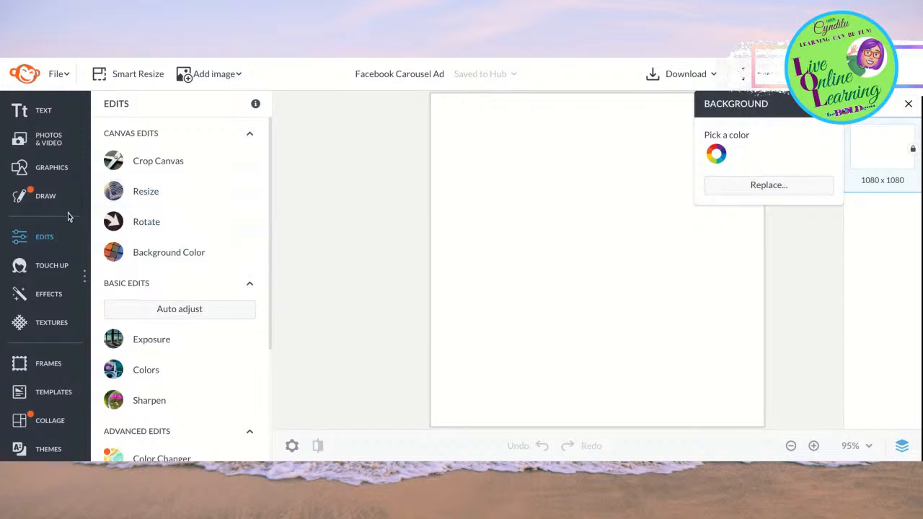
# Set the blank canvas's background color to #fad4ff.
pyautogui.click(148, 253)
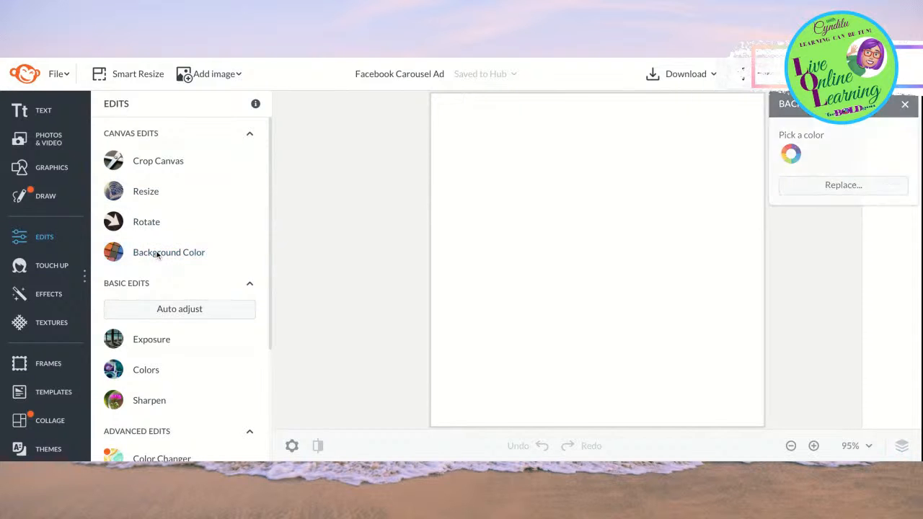
pyautogui.click(172, 254)
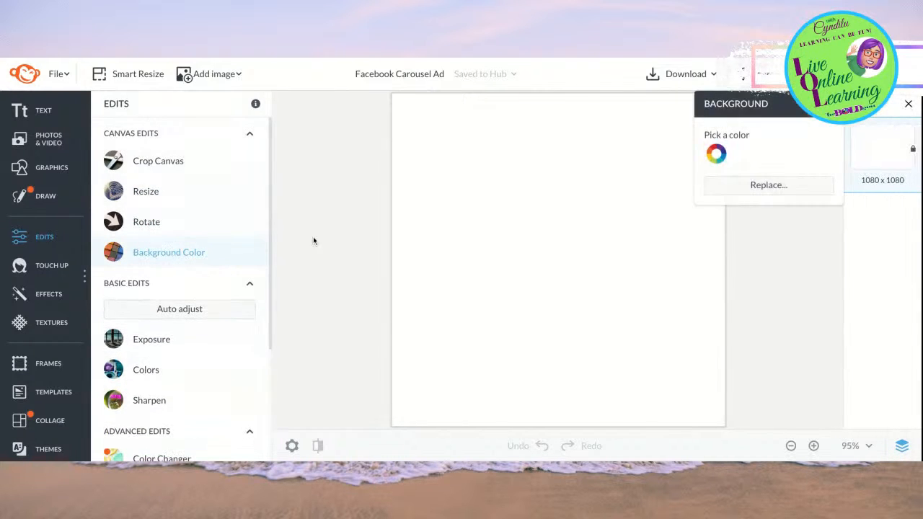
pyautogui.click(715, 154)
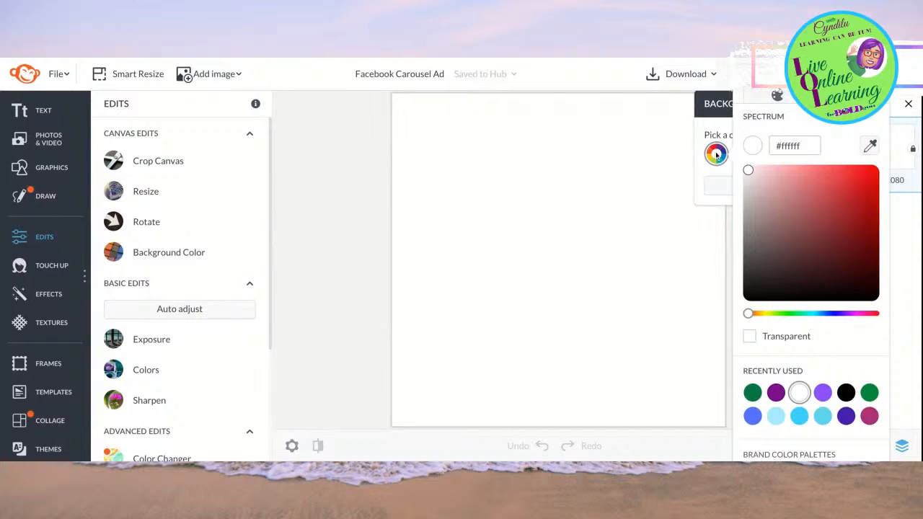
pyautogui.click(793, 145)
pyautogui.tripleClick(791, 145)
pyautogui.write('#fad4ff')
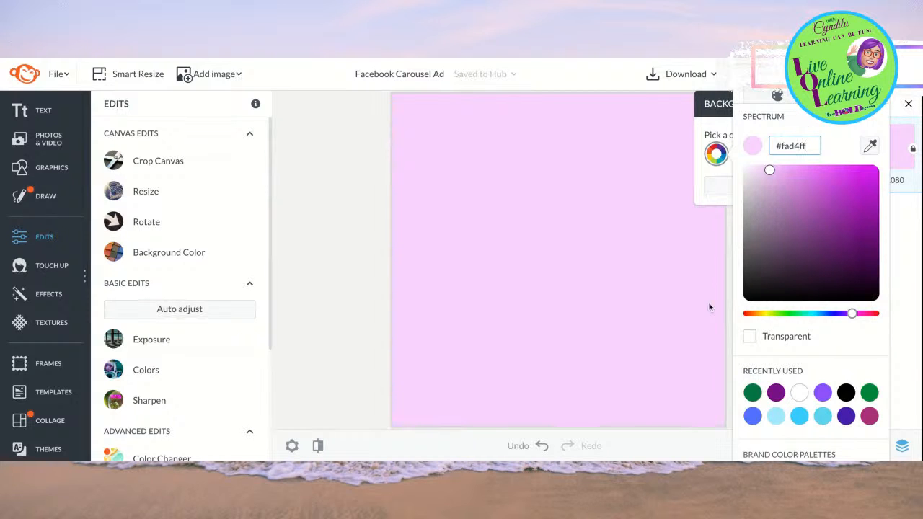
pyautogui.click(681, 333)
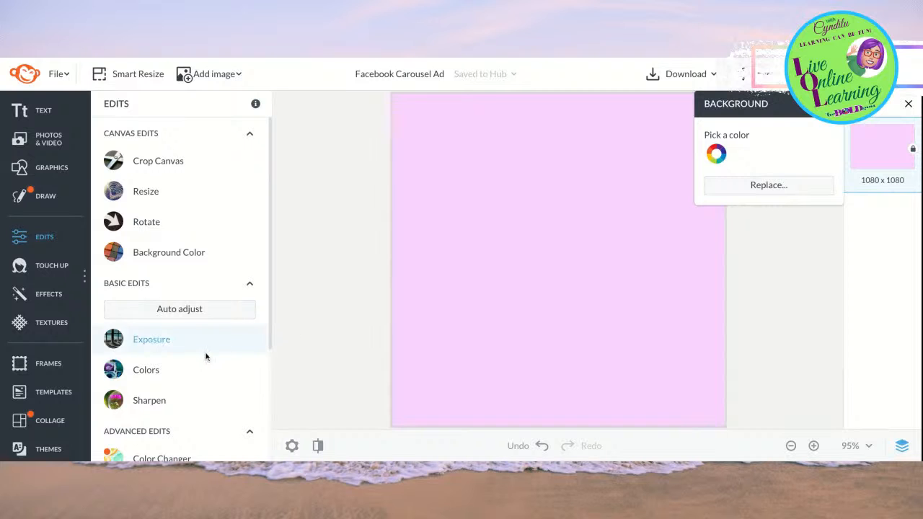
# Add the Watercolor texture with the light blue waves to the pink background.
pyautogui.scroll(-1, 200, 378)
pyautogui.scroll(-3, 199, 379)
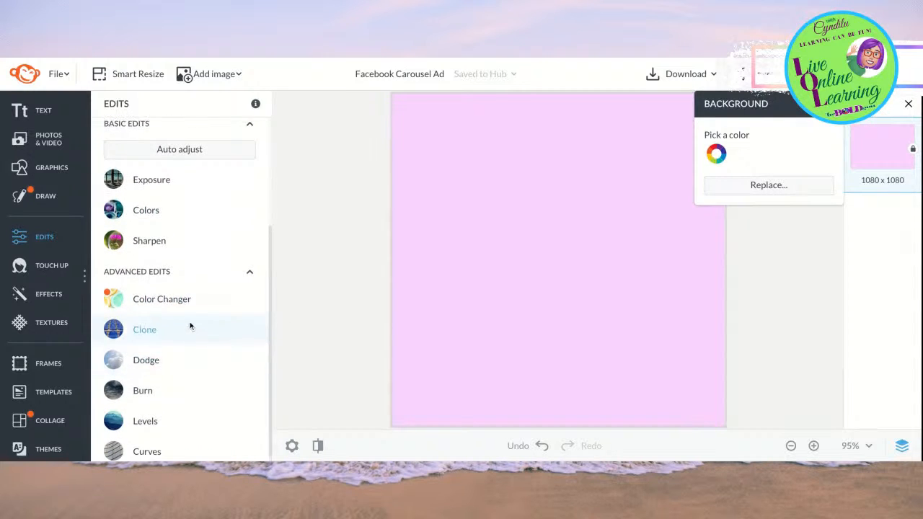
pyautogui.scroll(4, 190, 325)
pyautogui.scroll(-4, 188, 354)
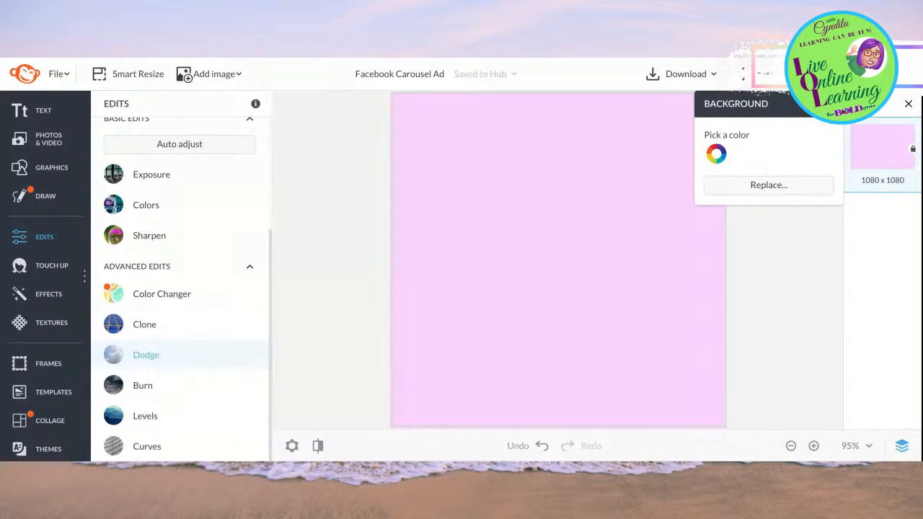
pyautogui.click(61, 323)
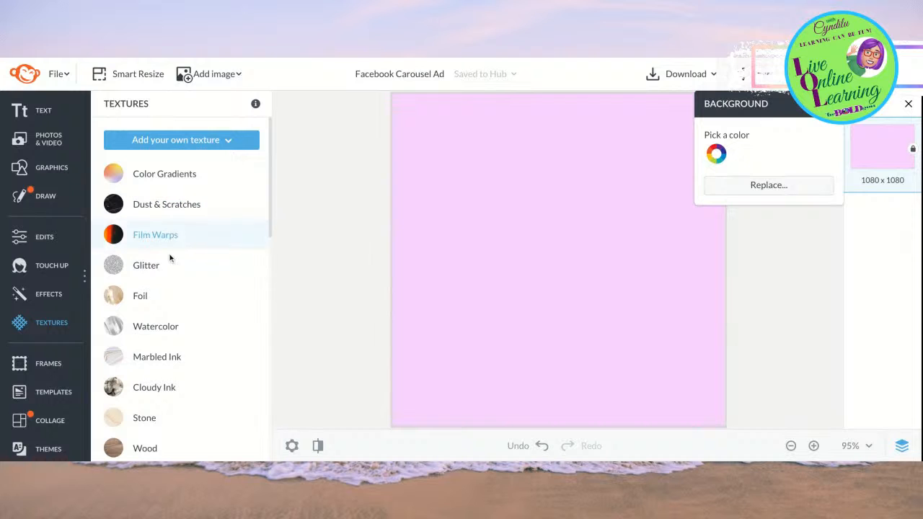
pyautogui.click(169, 332)
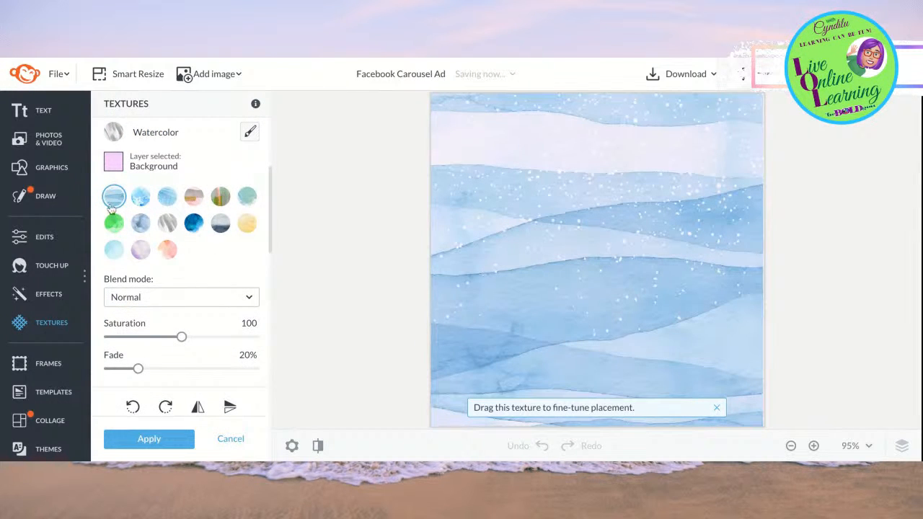
# Try the wave texture with the Add blend mode, saturation 198 and fade 35%.
pyautogui.click(184, 303)
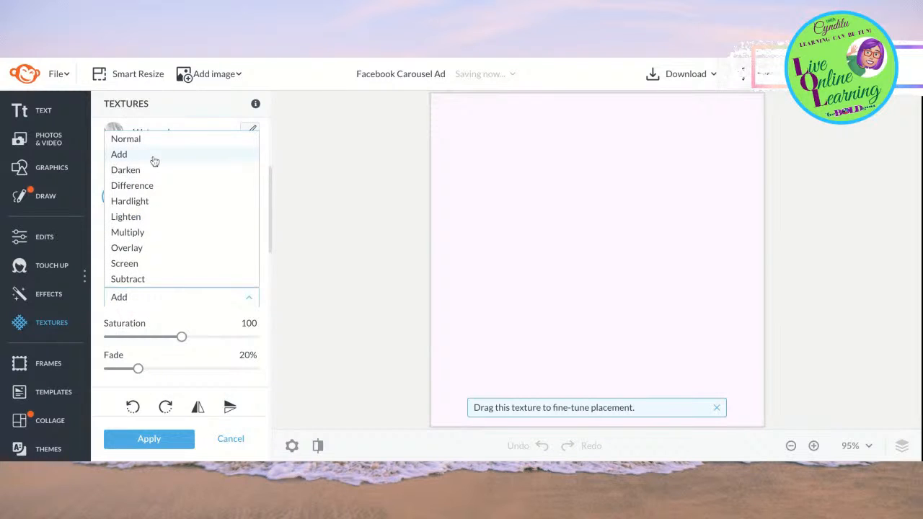
pyautogui.click(155, 161)
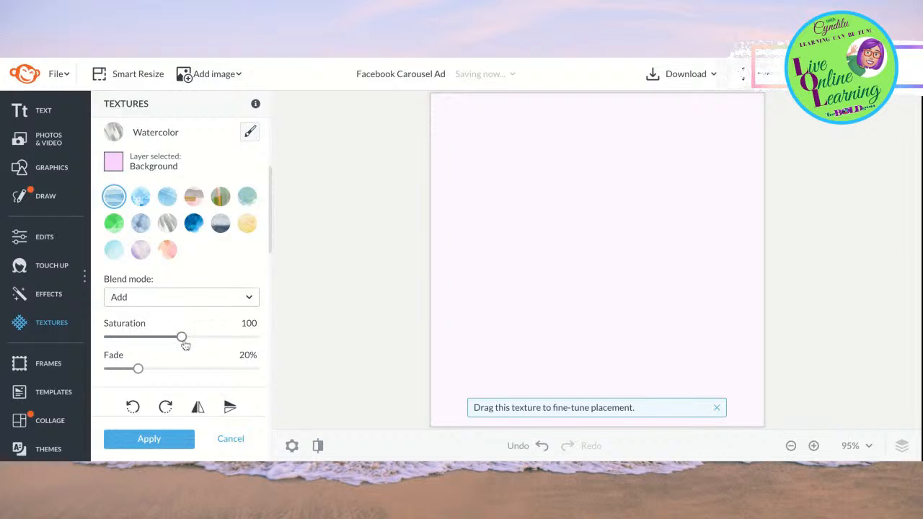
pyautogui.moveTo(182, 338); pyautogui.dragTo(253, 338)
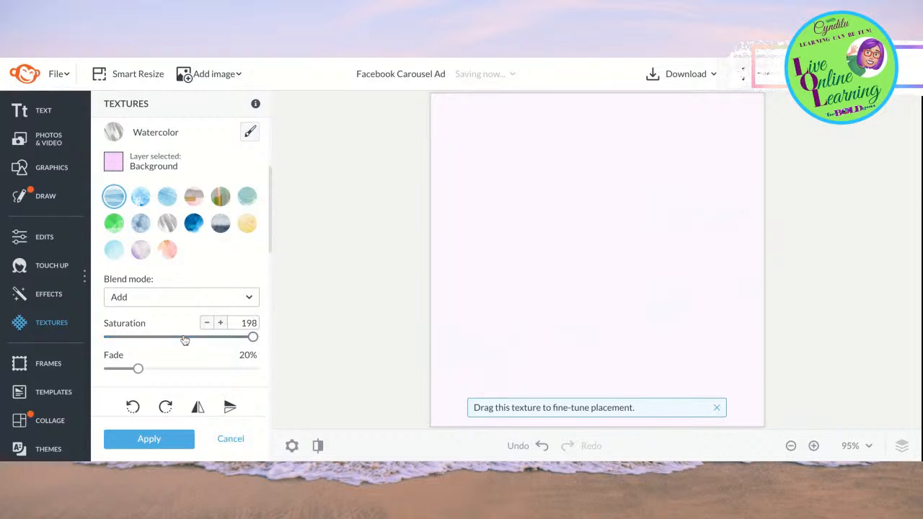
pyautogui.moveTo(138, 369); pyautogui.dragTo(159, 368)
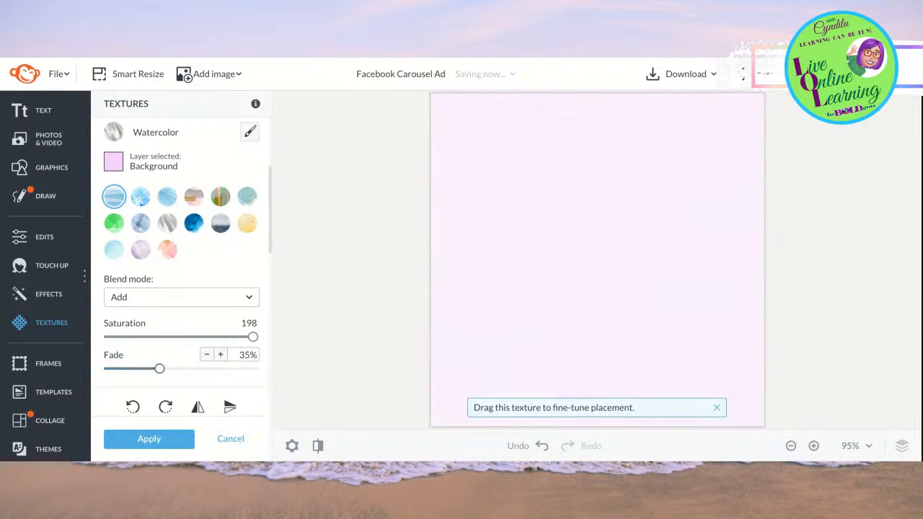
# Set the Watercolor blend mode to Darken while trying the dark blue swatch, and return to the light blue wave swatch.
pyautogui.click(195, 225)
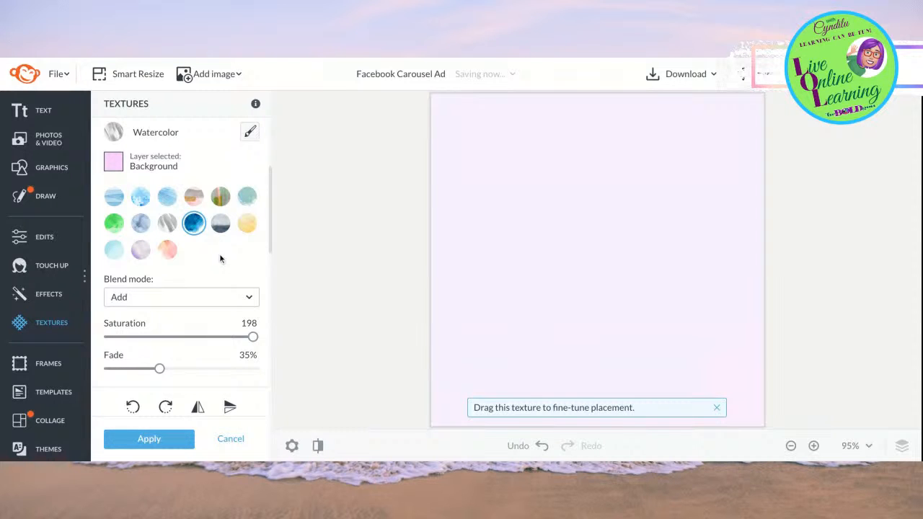
pyautogui.click(191, 297)
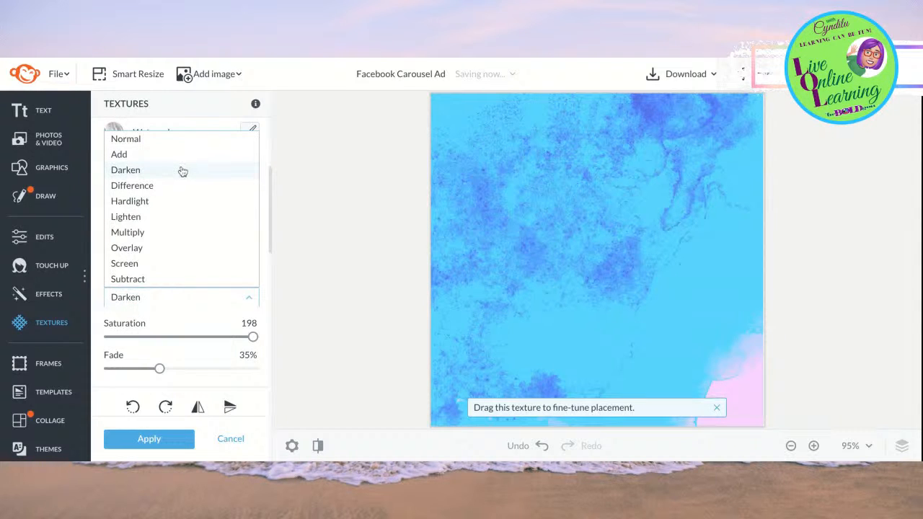
pyautogui.click(182, 170)
pyautogui.click(113, 201)
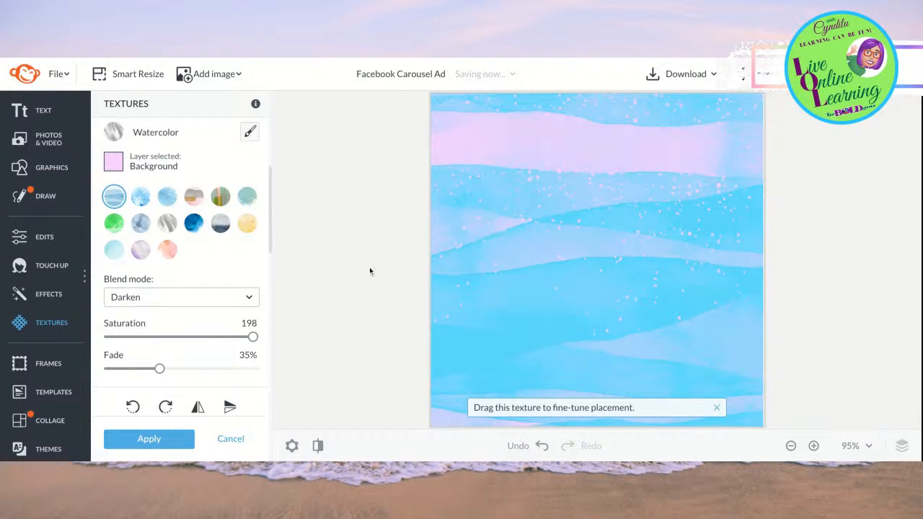
# Set the wave texture's saturation to 100 and its fade to 20%.
pyautogui.moveTo(254, 340); pyautogui.dragTo(182, 338)
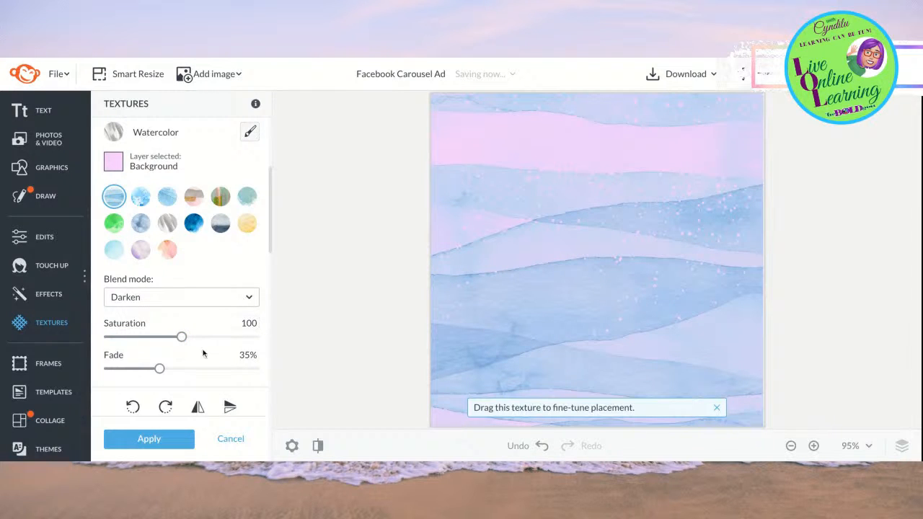
pyautogui.moveTo(160, 371); pyautogui.dragTo(137, 371)
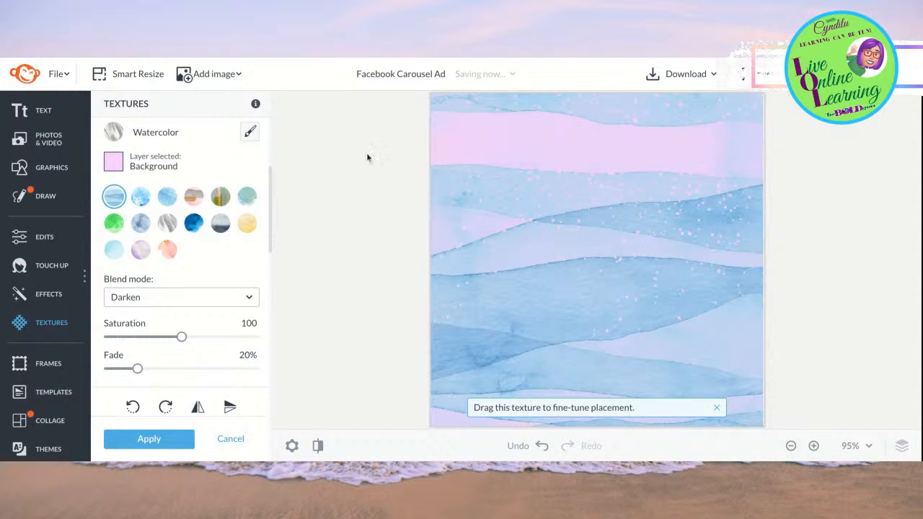
pyautogui.click(379, 73)
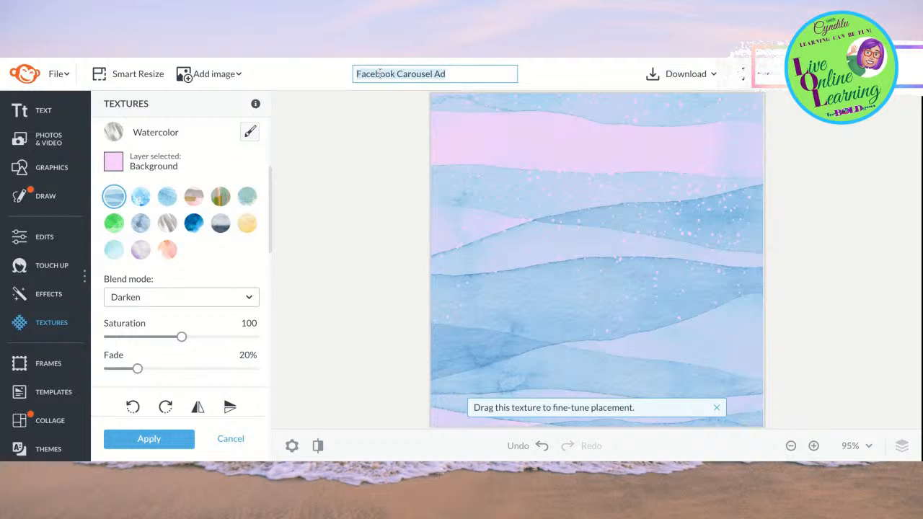
pyautogui.press('Right')
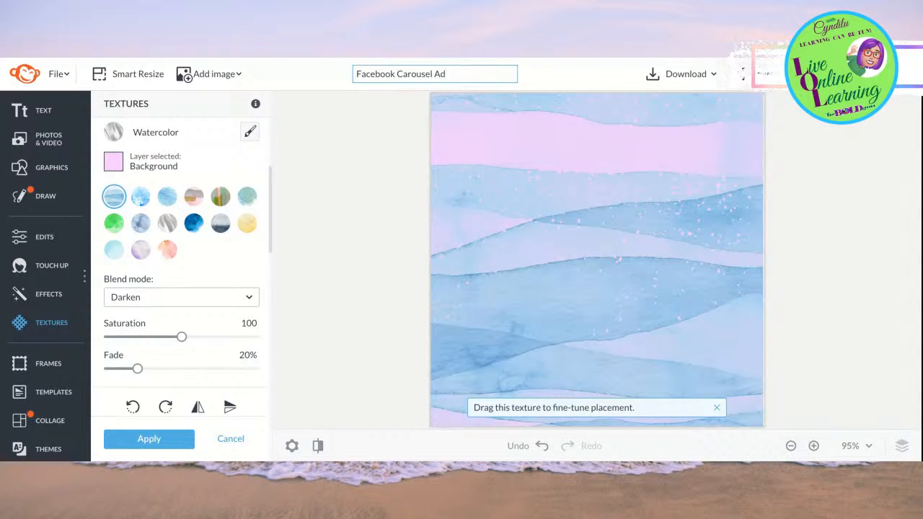
pyautogui.press('Return')
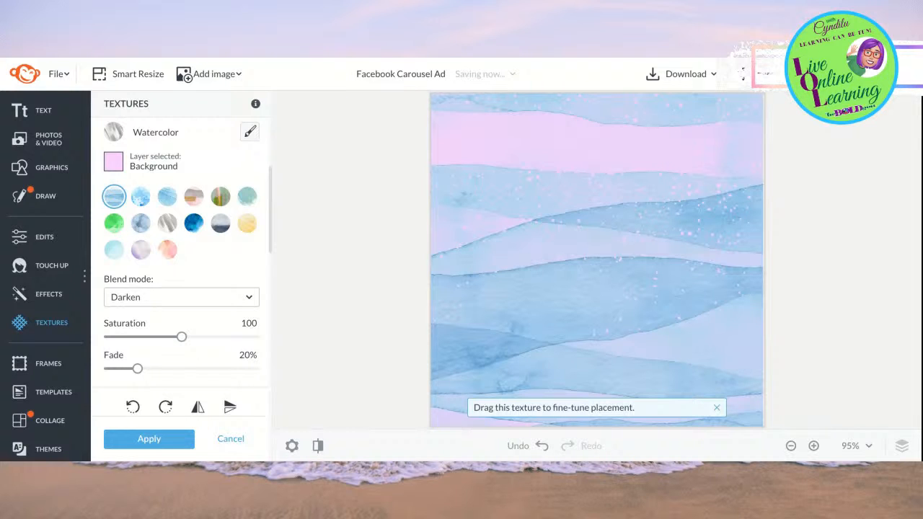
# Rename the file as fad4ffBG-Watercolor1BlendDarkenSat100Fade20Size120.
pyautogui.click(417, 72)
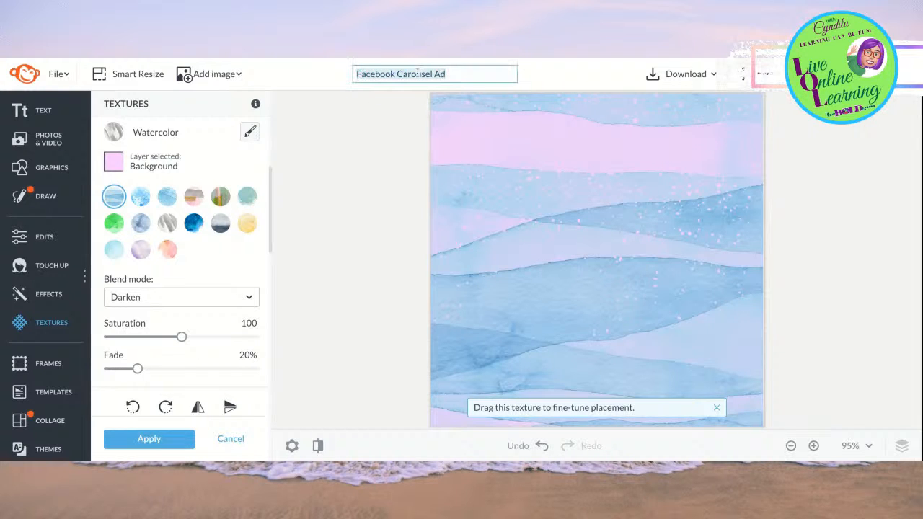
pyautogui.write('fad4ff')
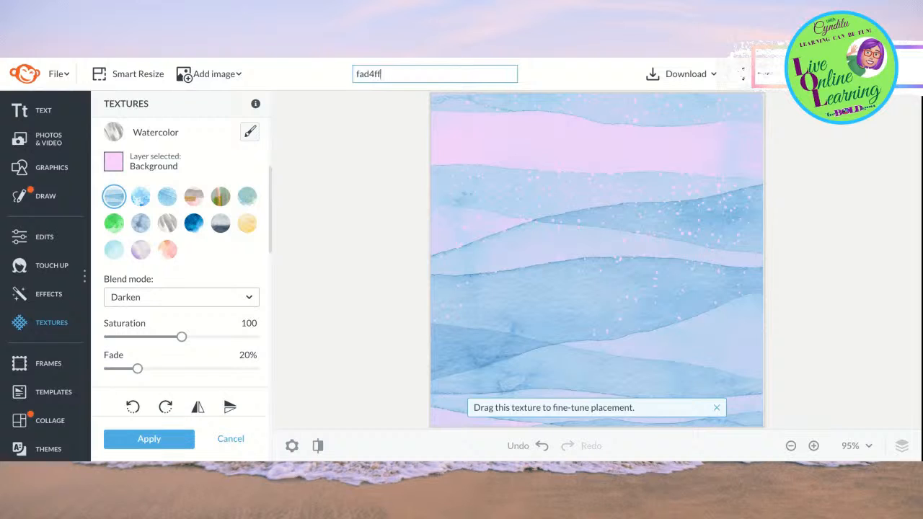
pyautogui.write('-')
pyautogui.write('BGH')
pyautogui.press('BackSpace')
pyautogui.write('-Watercolor1')
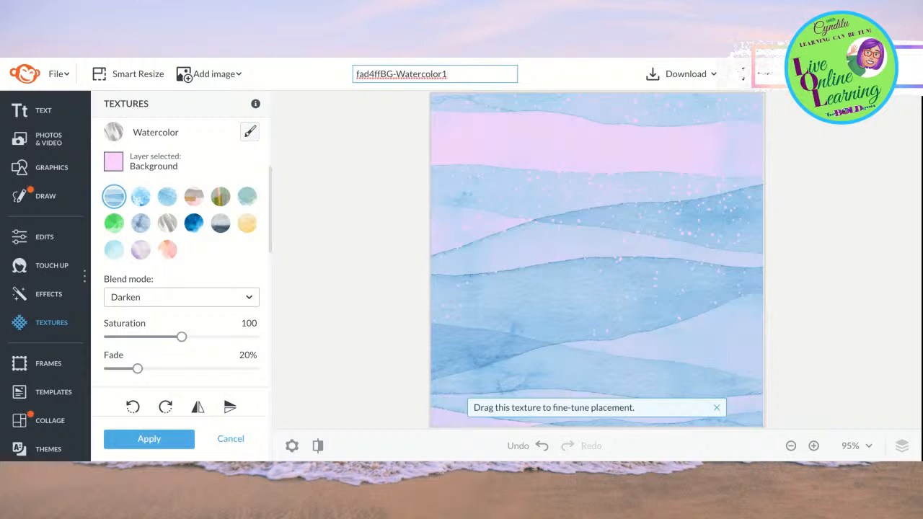
pyautogui.write('BlendDarken')
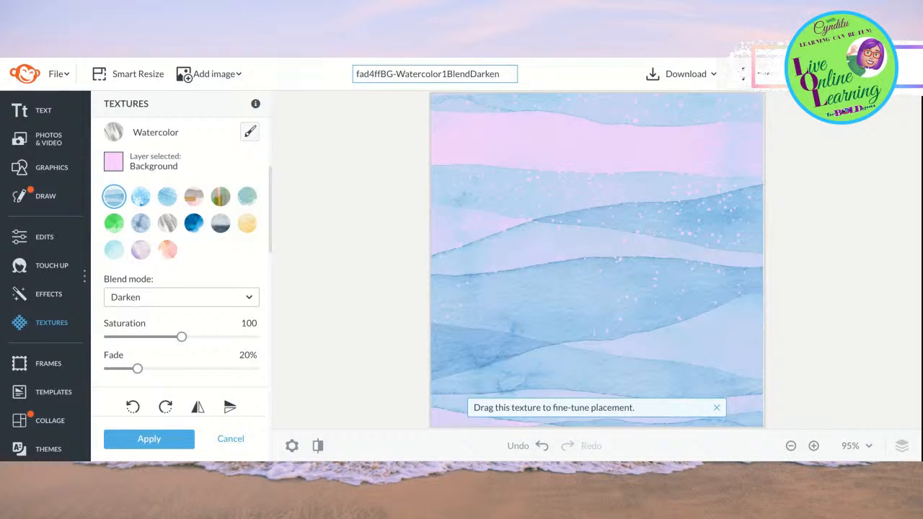
pyautogui.write('Sat100Fade')
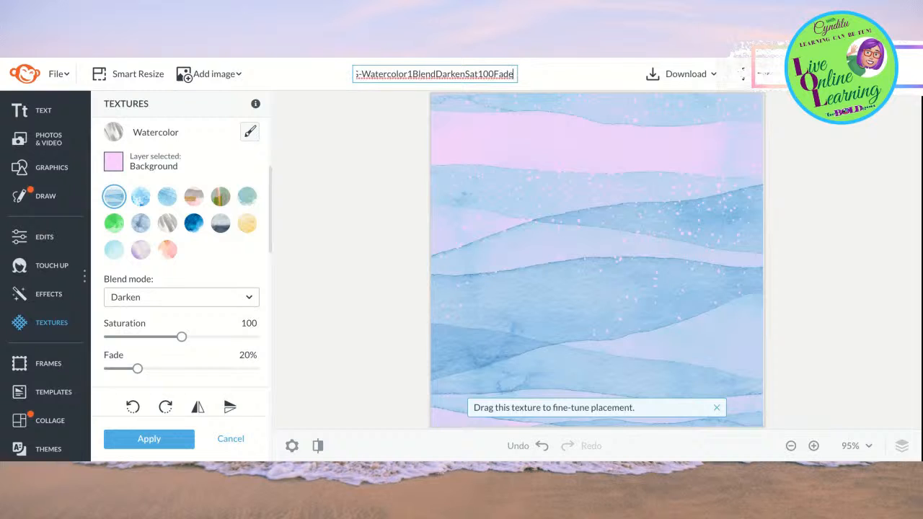
pyautogui.write('20')
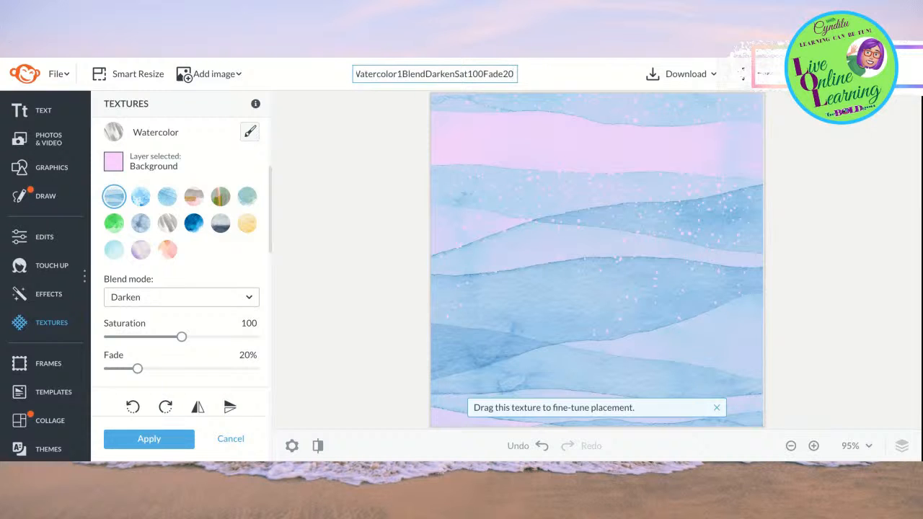
pyautogui.scroll(-1, 222, 333)
pyautogui.scroll(-1, 222, 337)
pyautogui.write('Size120')
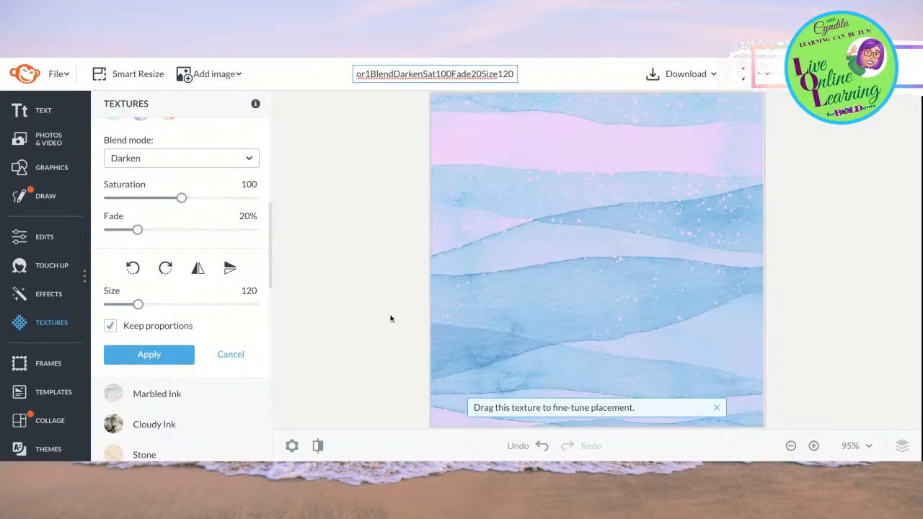
# Apply the Watercolor texture to the background and make an editable copy of the file.
pyautogui.click(166, 354)
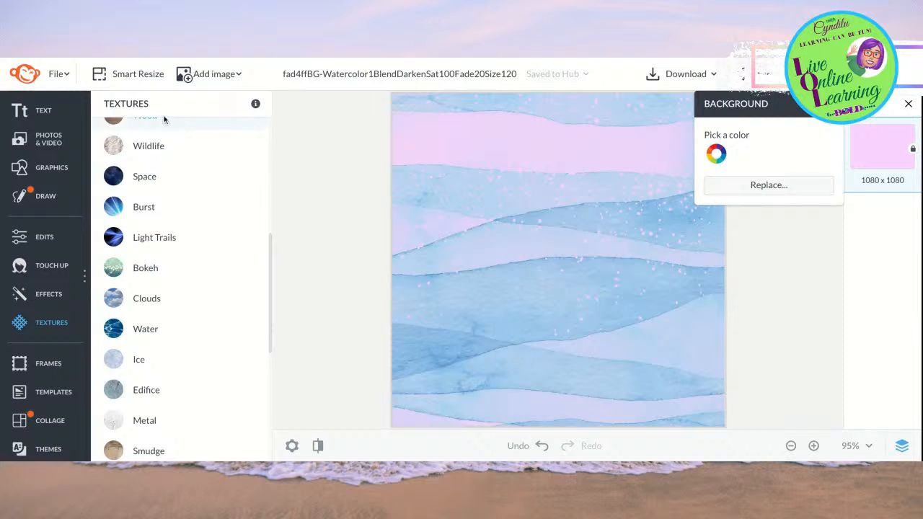
pyautogui.click(64, 75)
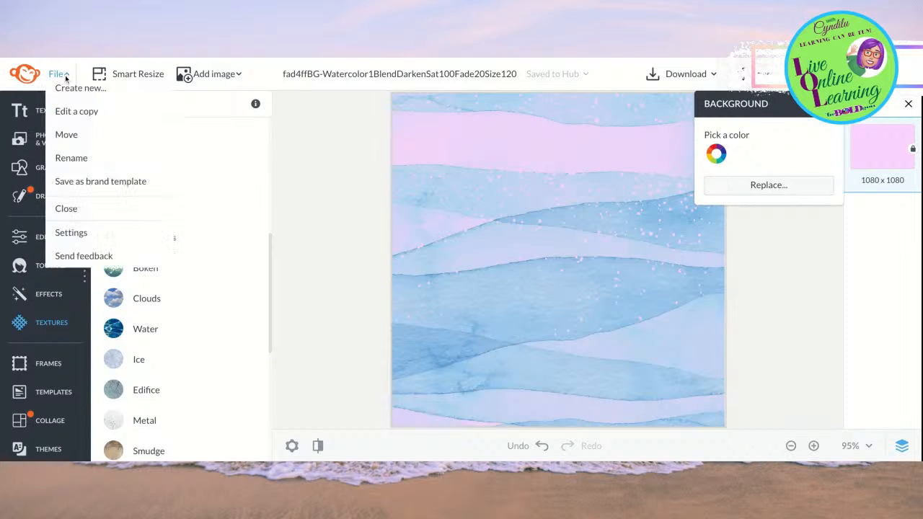
pyautogui.click(67, 122)
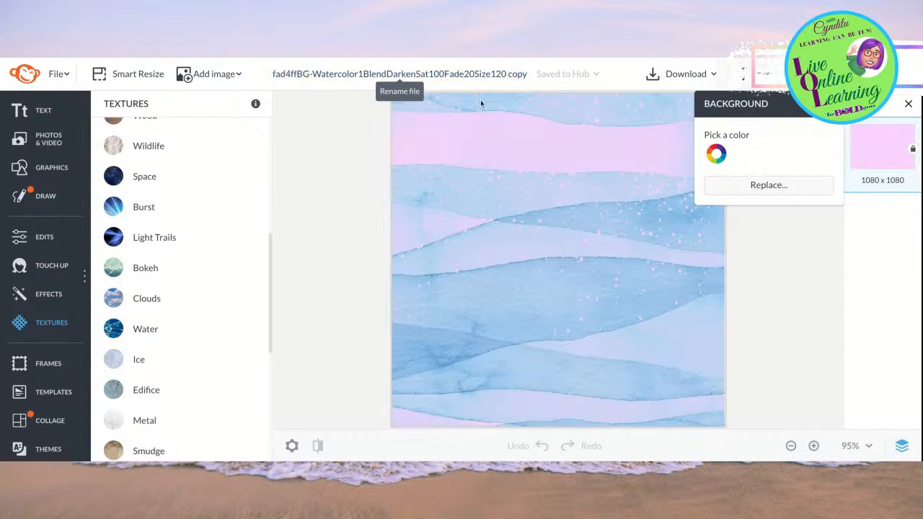
# Add the Burst texture with the blue rays to the copy, compare the blend modes, and set Overlay.
pyautogui.click(150, 209)
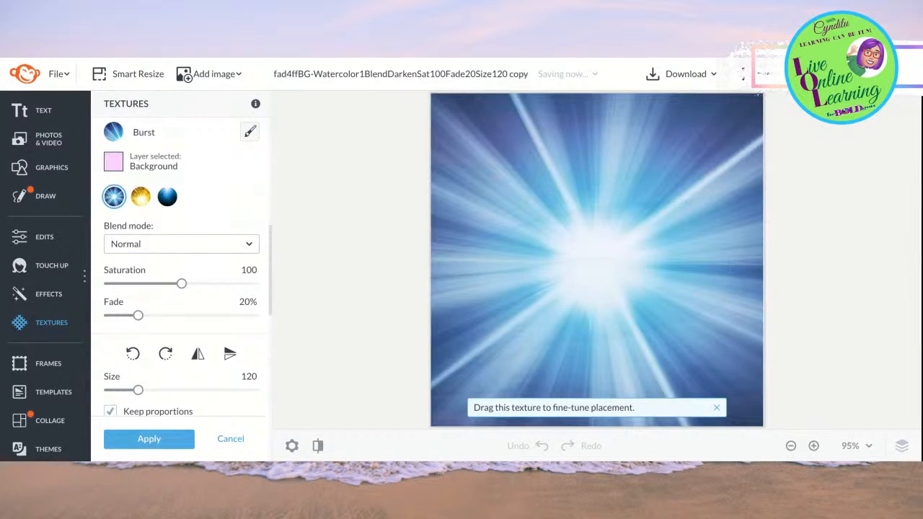
pyautogui.click(176, 249)
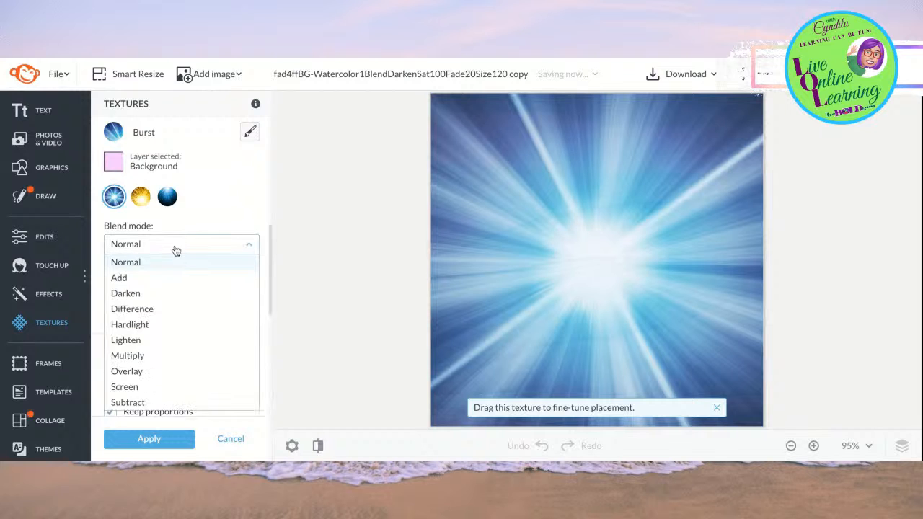
pyautogui.click(167, 278)
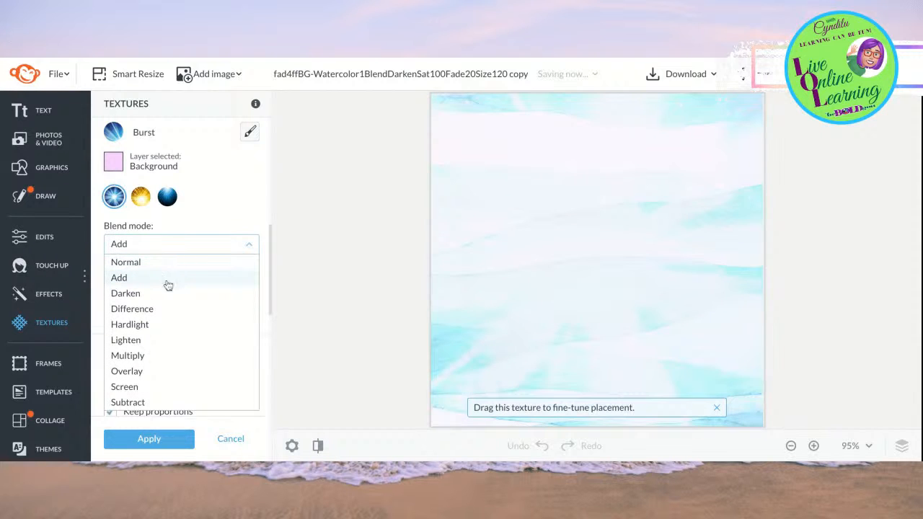
pyautogui.click(164, 294)
pyautogui.click(163, 310)
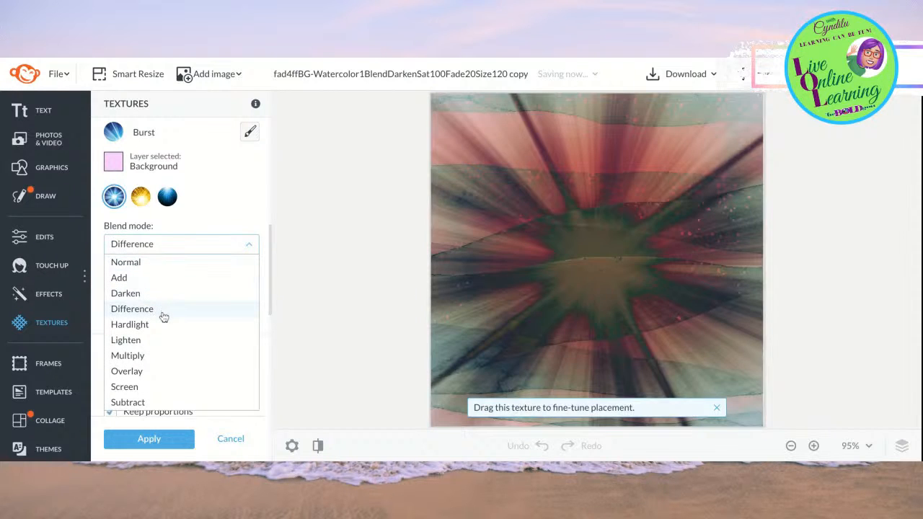
pyautogui.click(162, 326)
pyautogui.click(164, 339)
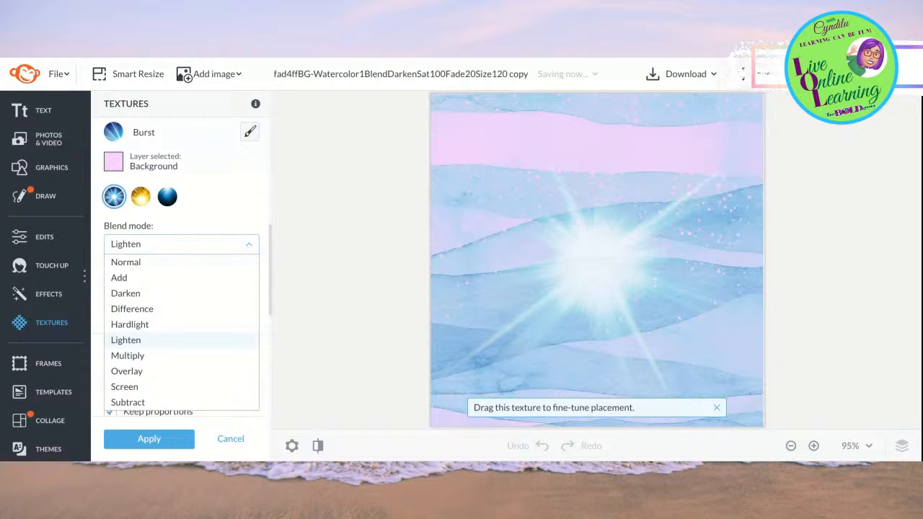
pyautogui.click(164, 356)
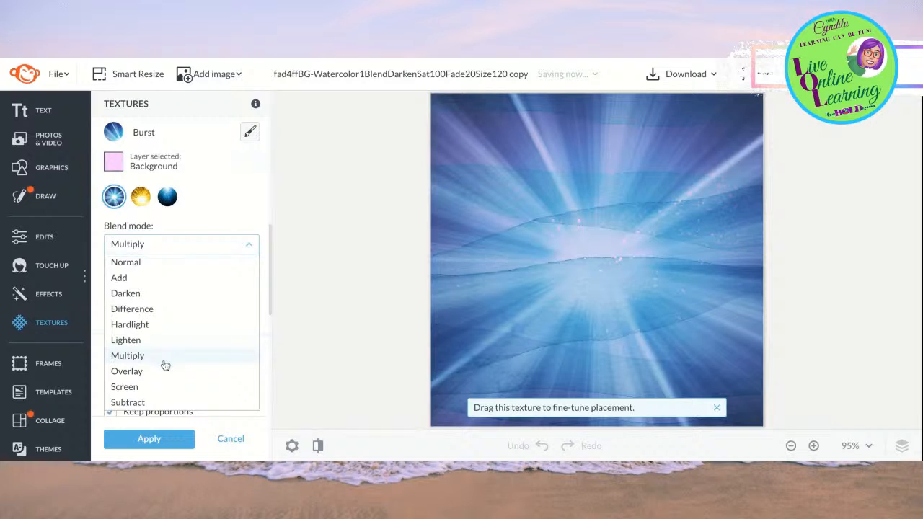
pyautogui.click(166, 372)
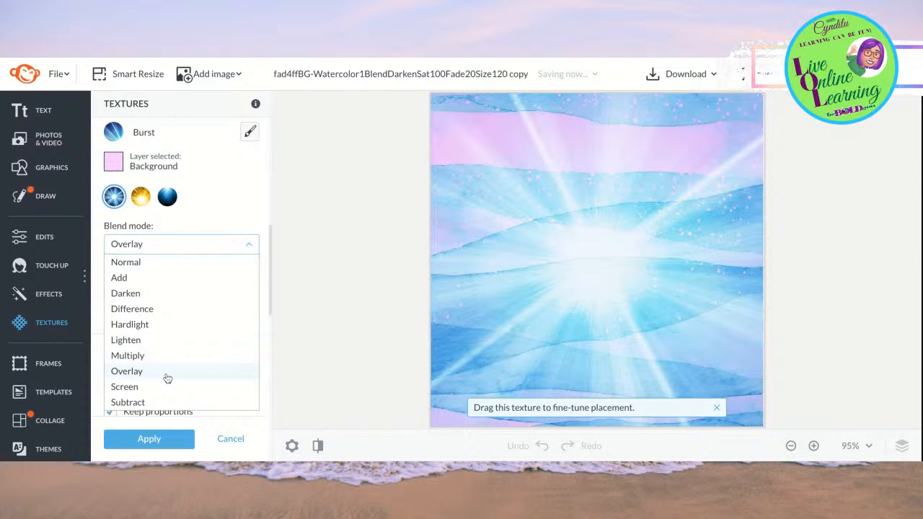
pyautogui.click(161, 388)
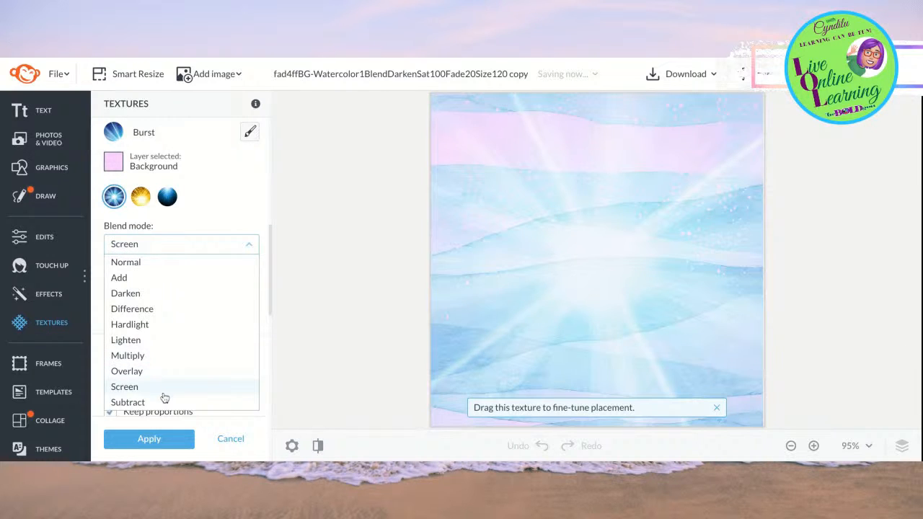
pyautogui.click(170, 403)
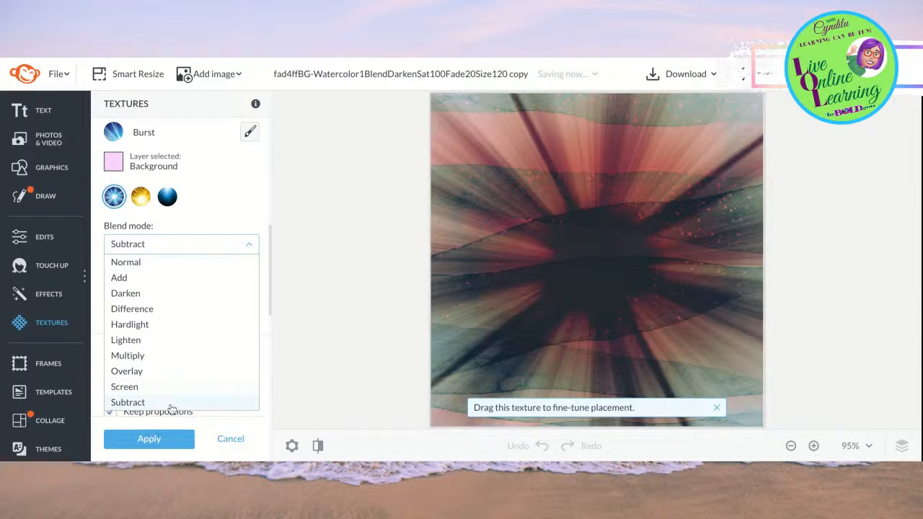
pyautogui.click(165, 386)
pyautogui.click(167, 371)
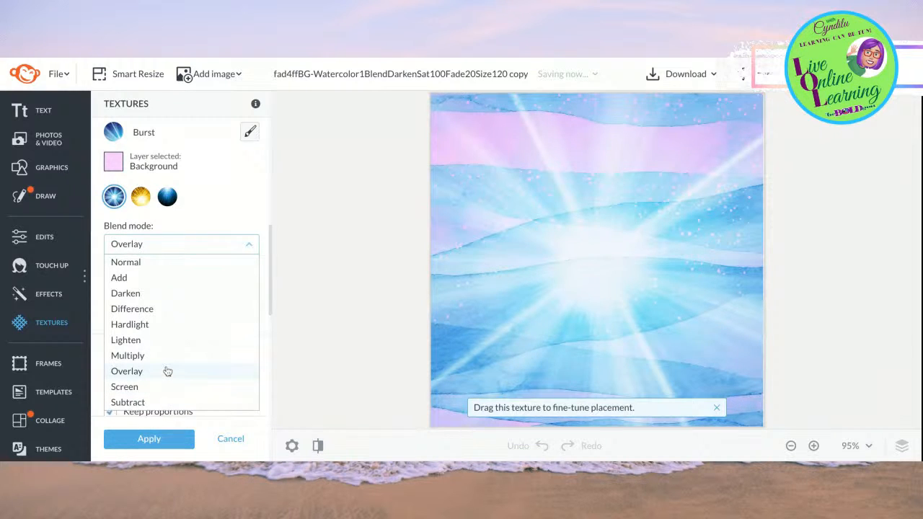
pyautogui.click(167, 372)
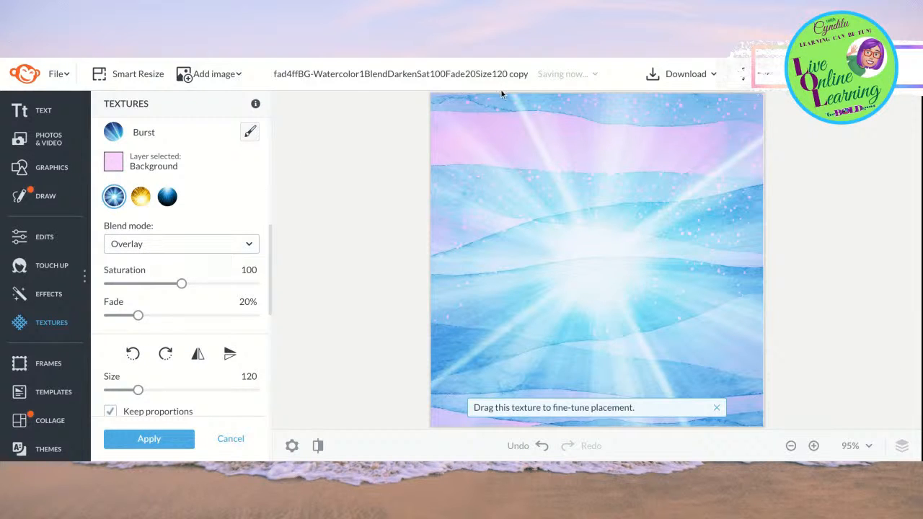
# Rename the copy as fad4ffBG-Watercolor1BlendDarkenSat100Fade20Size120-Burst1OverlaySat100Fade20Size100.
pyautogui.click(521, 73)
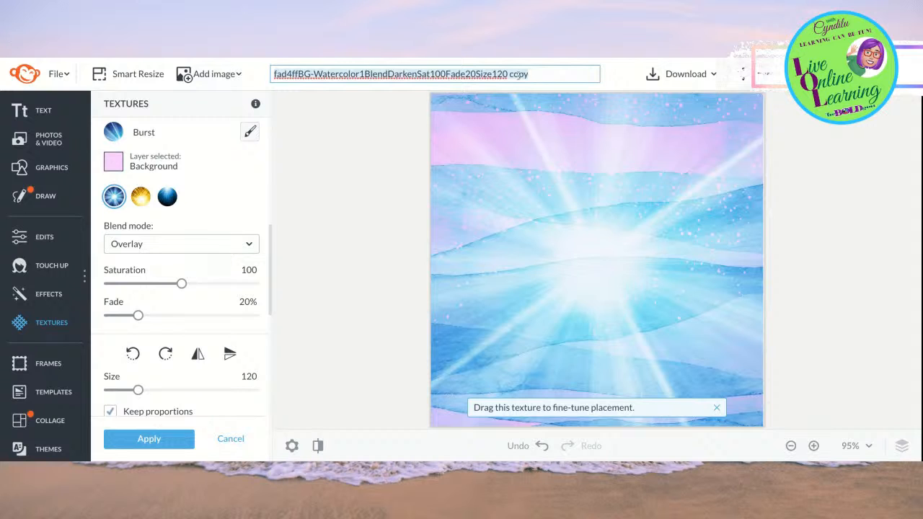
pyautogui.doubleClick(518, 73)
pyautogui.write('Overlay')
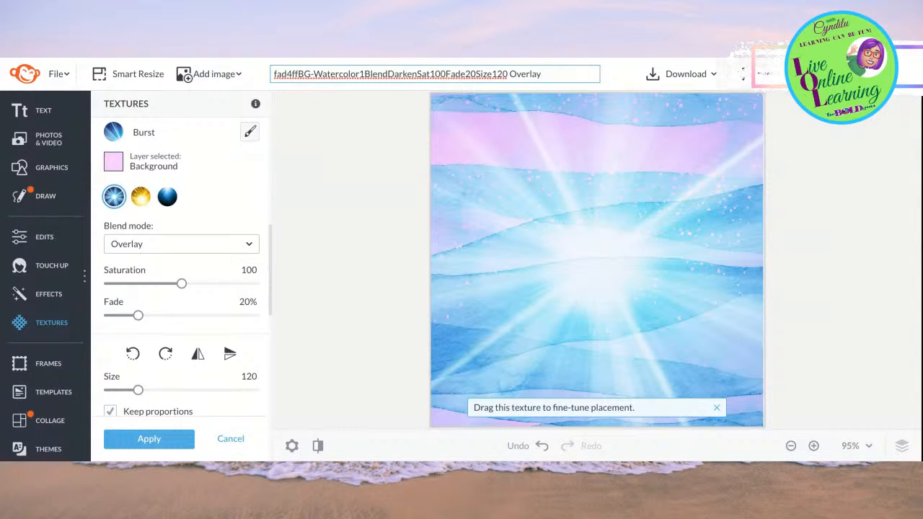
pyautogui.write('Sat')
pyautogui.press('BackSpace')
pyautogui.press('BackSpace')
pyautogui.press('BackSpace')
pyautogui.press('BackSpace')
pyautogui.press('BackSpace')
pyautogui.press('BackSpace')
pyautogui.press('BackSpace')
pyautogui.press('BackSpace')
pyautogui.press('BackSpace')
pyautogui.press('BackSpace')
pyautogui.write('-Burst1Overlay')
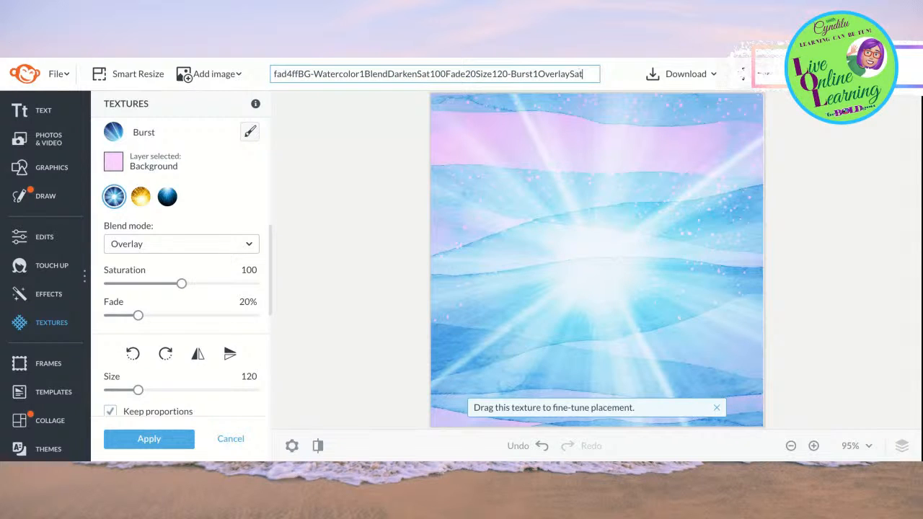
pyautogui.write('100Fade')
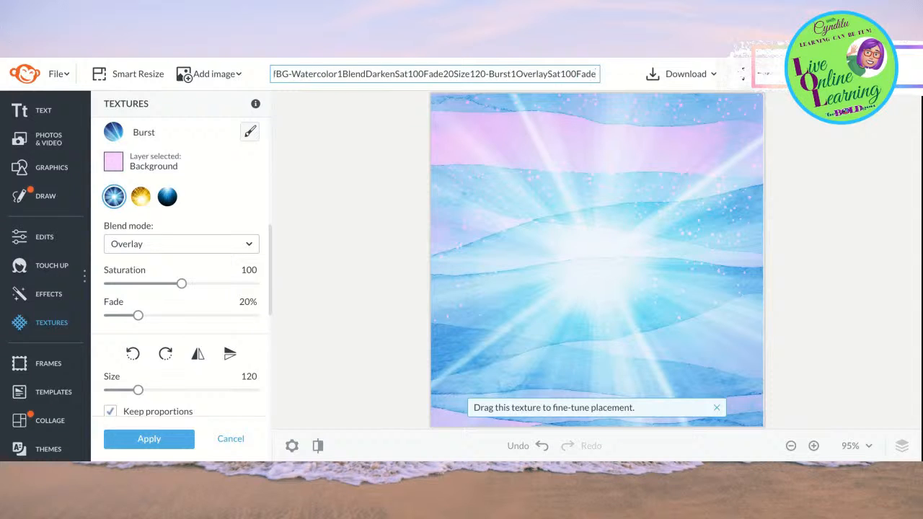
pyautogui.write('20Size')
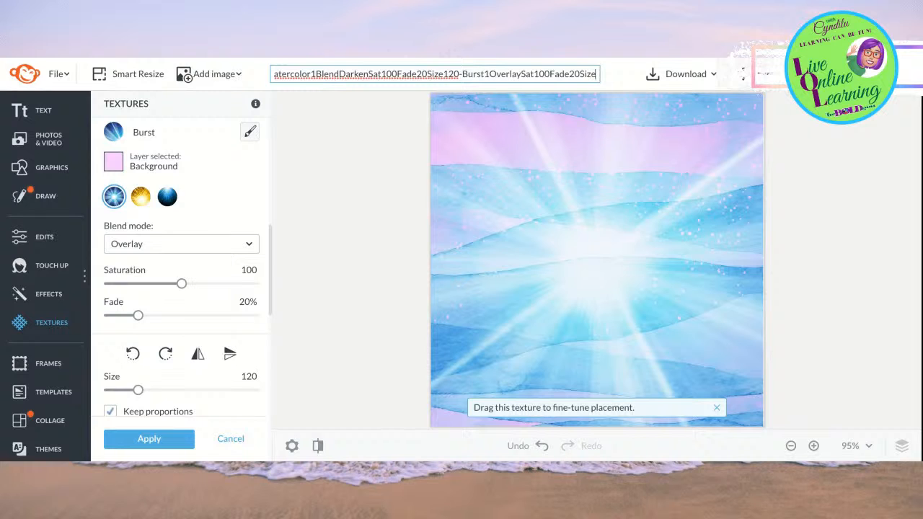
pyautogui.write('100')
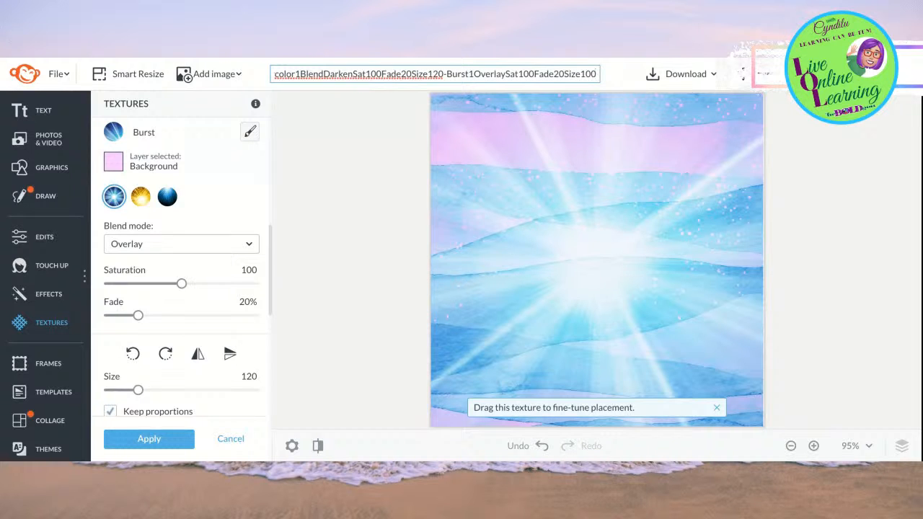
# Set the Burst texture's size to 100 and apply the texture to the background.
pyautogui.click(137, 390)
pyautogui.moveTo(137, 391); pyautogui.dragTo(109, 390)
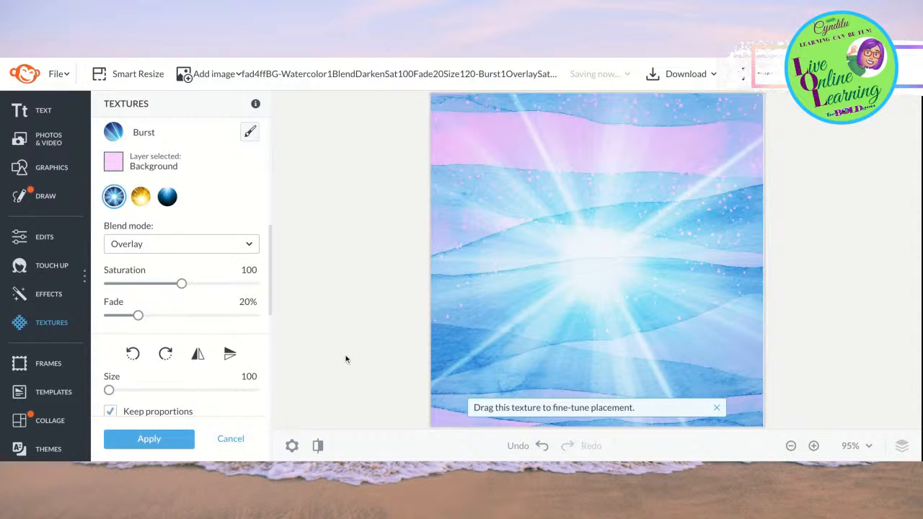
pyautogui.click(140, 391)
pyautogui.moveTo(140, 391); pyautogui.dragTo(108, 391)
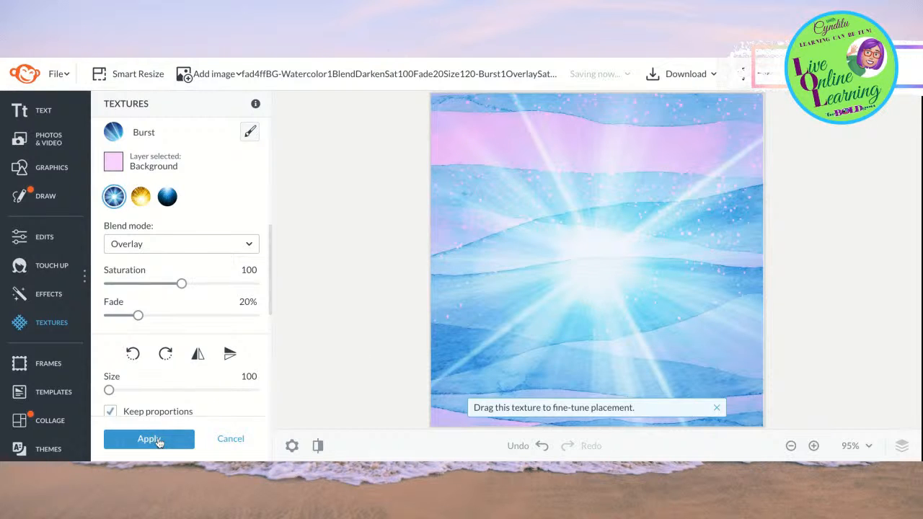
pyautogui.scroll(-2, 195, 393)
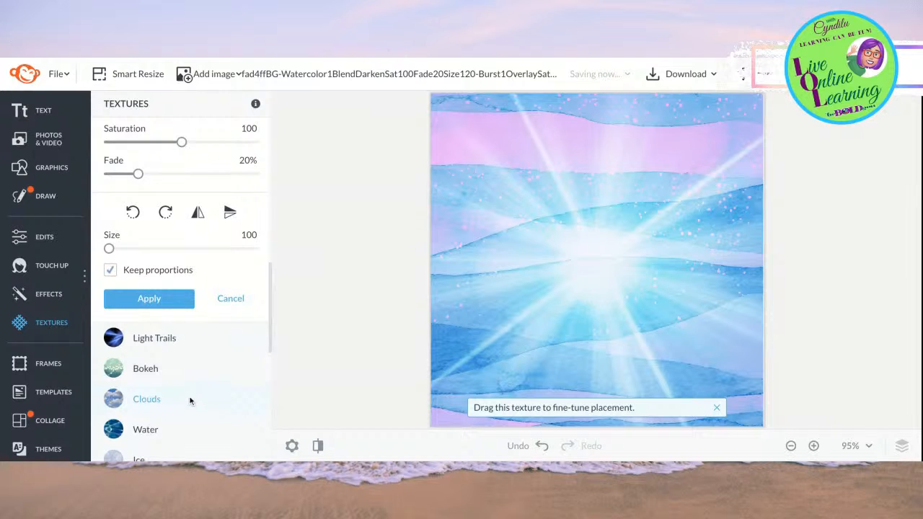
pyautogui.click(166, 299)
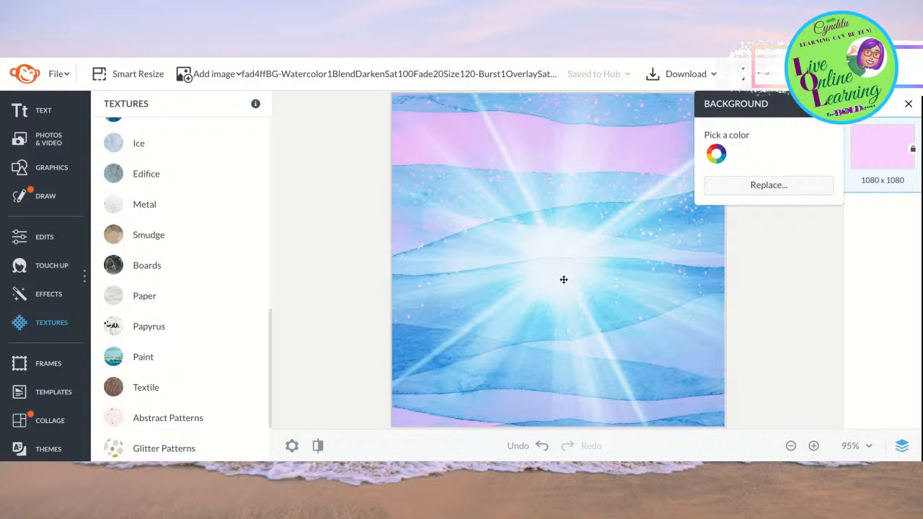
# Make an editable copy of the file and rename it QuoteGraphic-Demo.
pyautogui.click(57, 77)
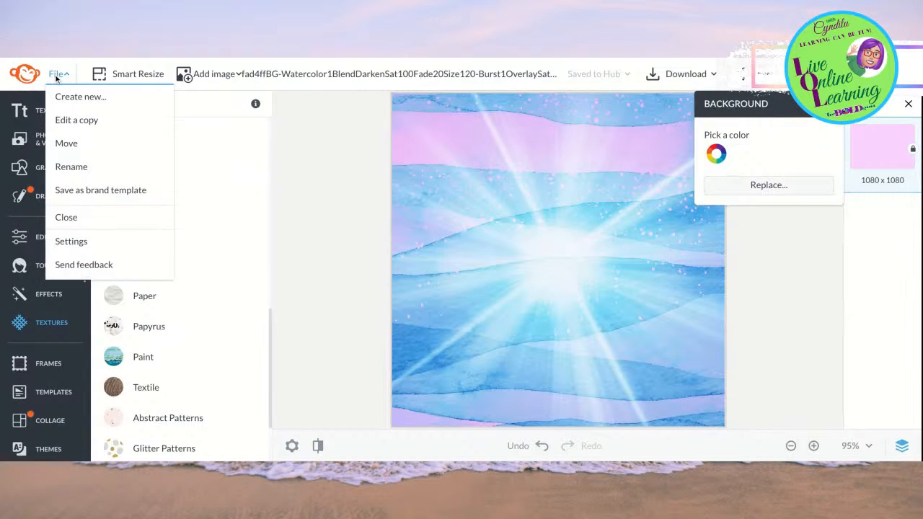
pyautogui.click(57, 119)
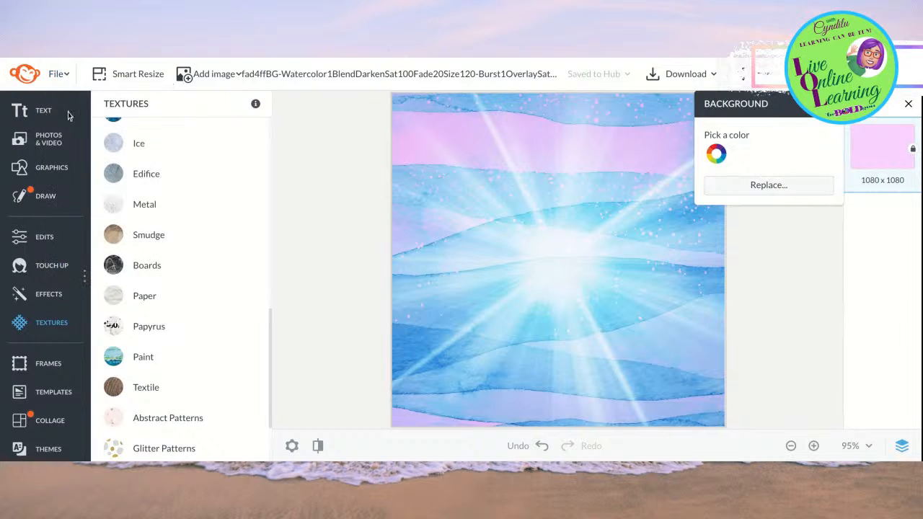
pyautogui.click(334, 74)
pyautogui.hotkey('ctrl', 'a')
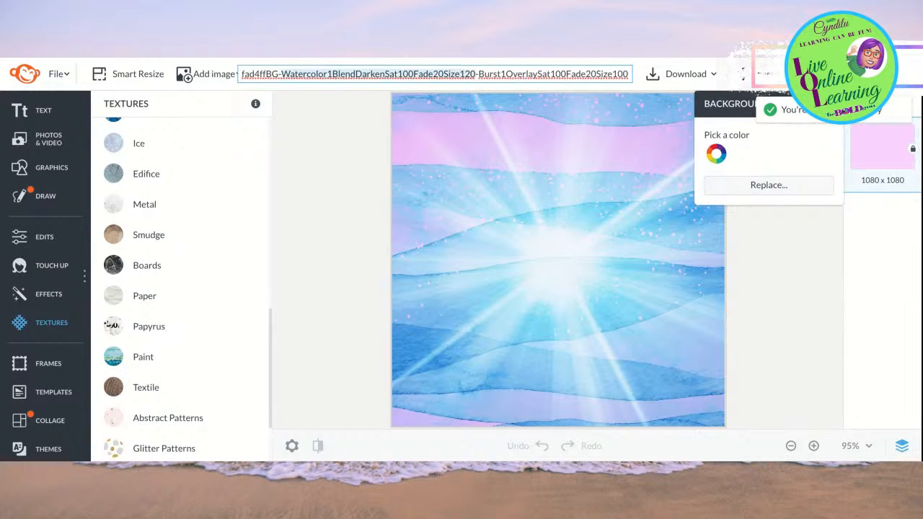
pyautogui.write('Qu')
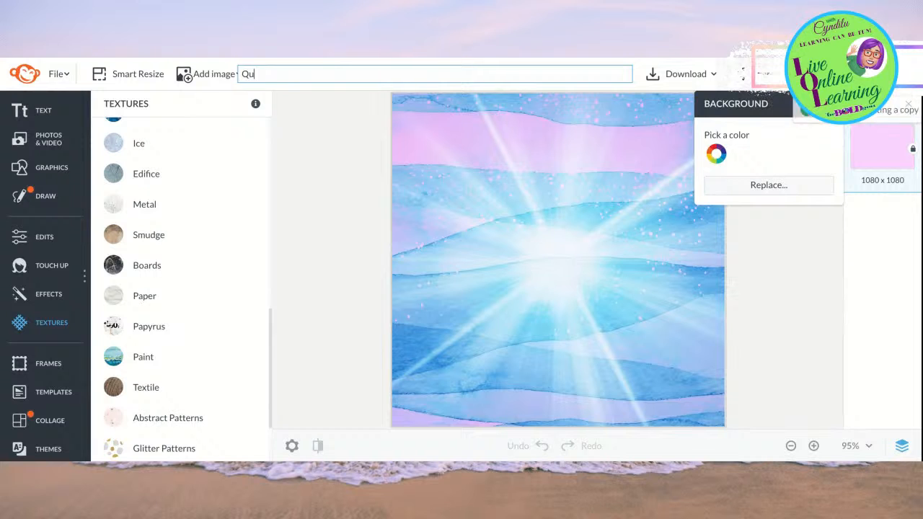
pyautogui.write('oteGraphic')
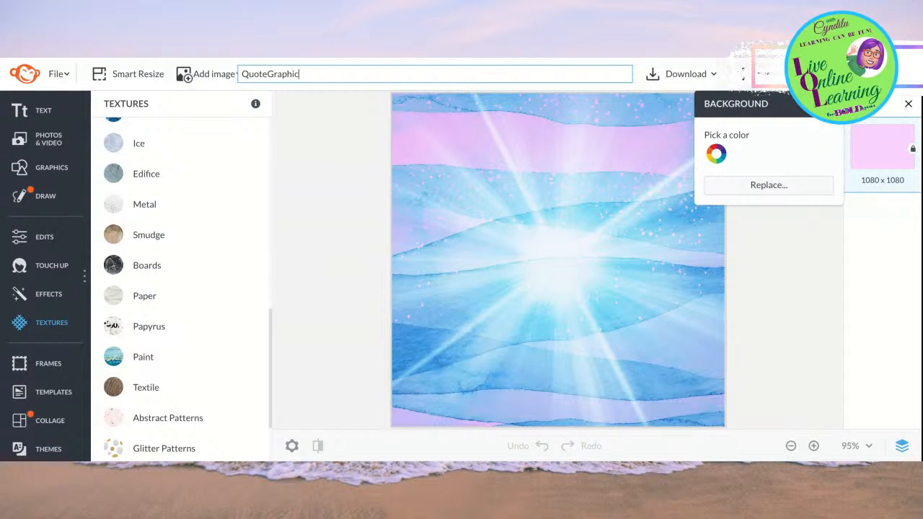
pyautogui.write('-Demo')
pyautogui.click(362, 230)
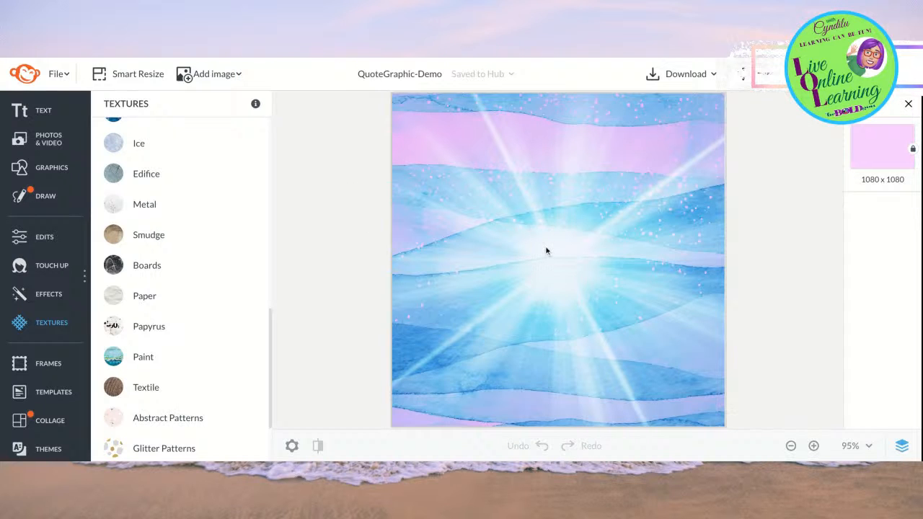
pyautogui.click(44, 113)
pyautogui.click(163, 145)
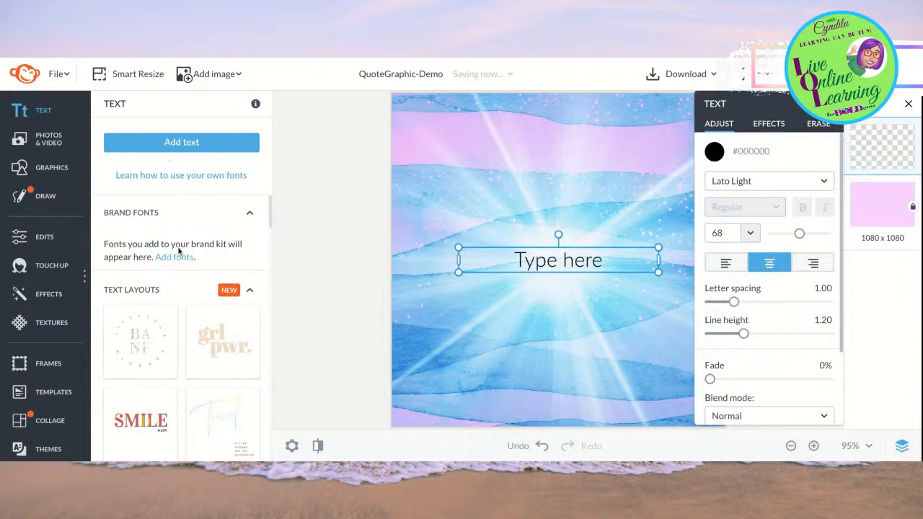
pyautogui.doubleClick(540, 267)
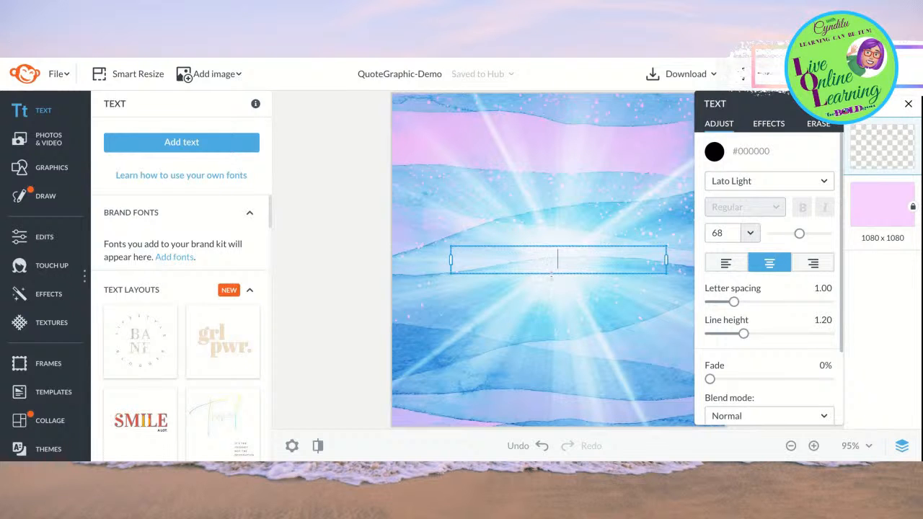
pyautogui.click(612, 214)
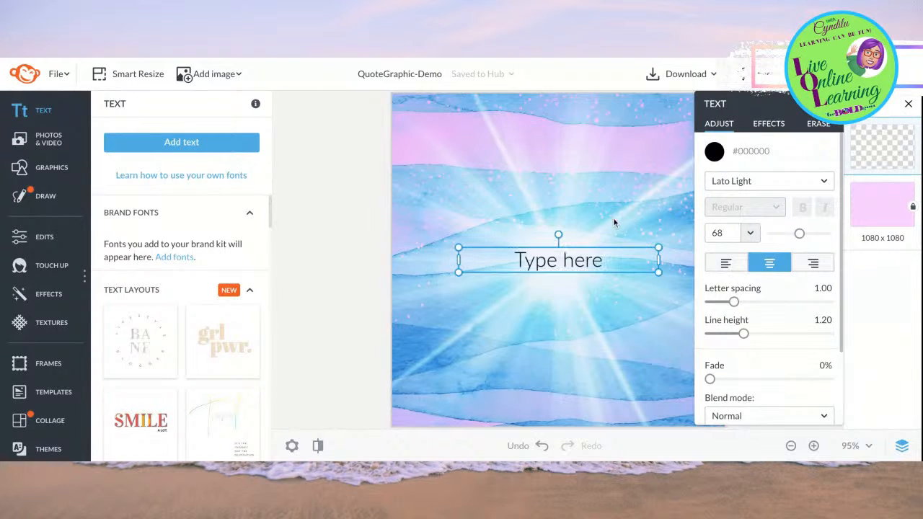
pyautogui.doubleClick(602, 250)
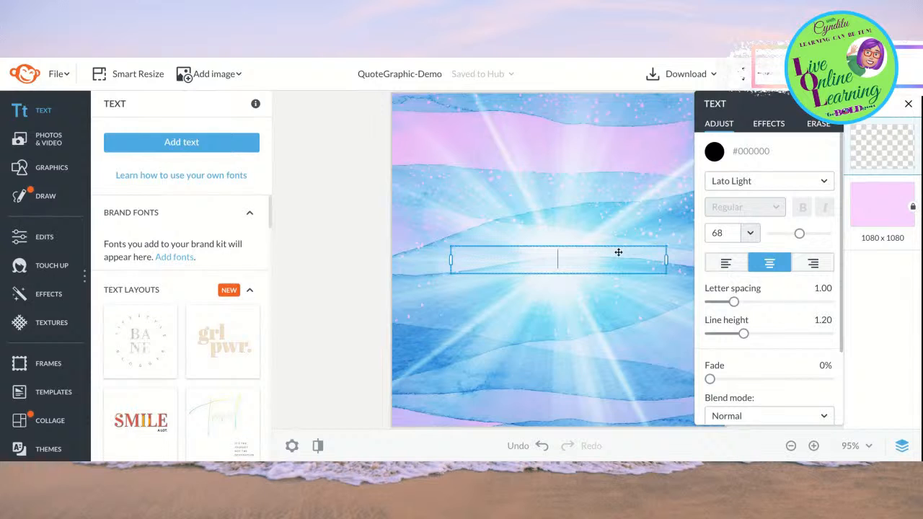
pyautogui.click(477, 144)
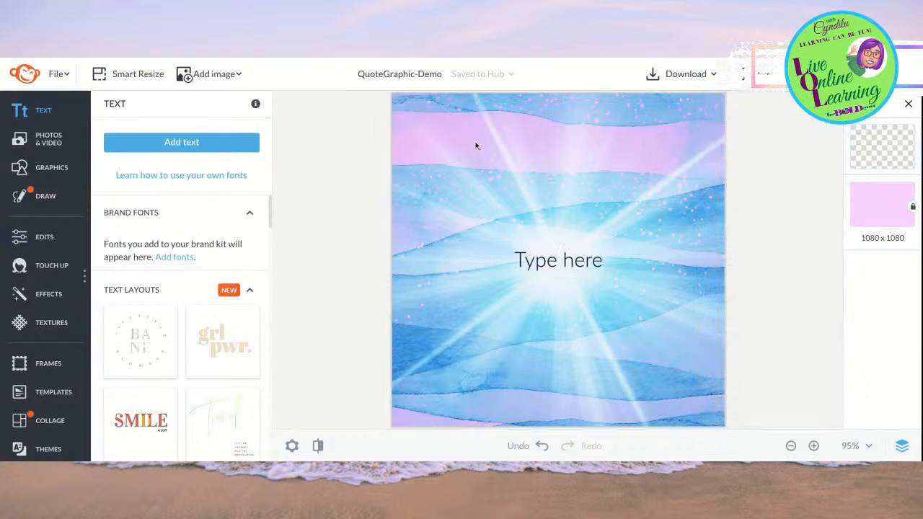
pyautogui.press('Delete')
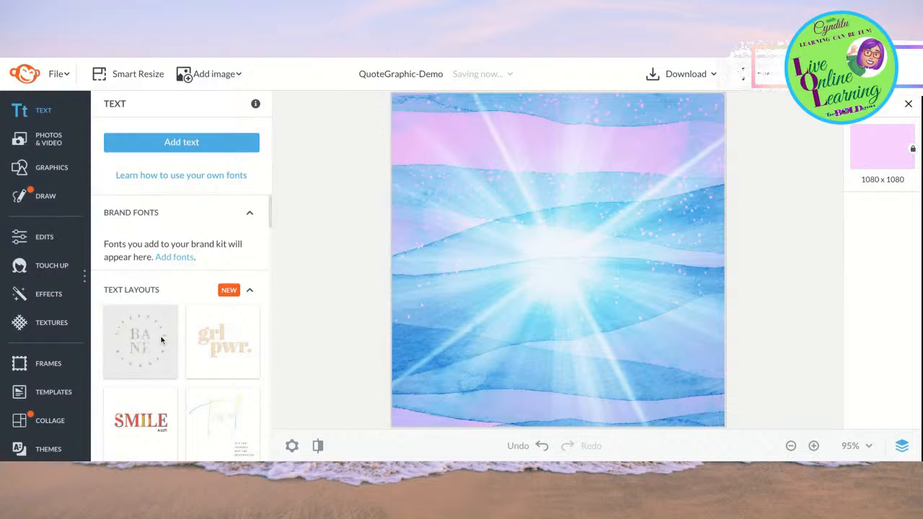
# Try the "work fun home" text layout on the background and delete it.
pyautogui.scroll(-3, 162, 340)
pyautogui.scroll(-3, 161, 341)
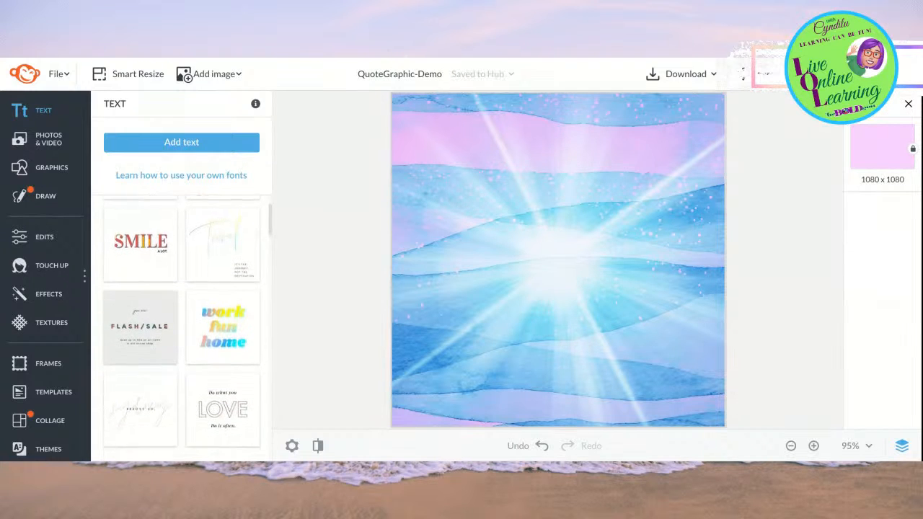
pyautogui.scroll(-1, 161, 233)
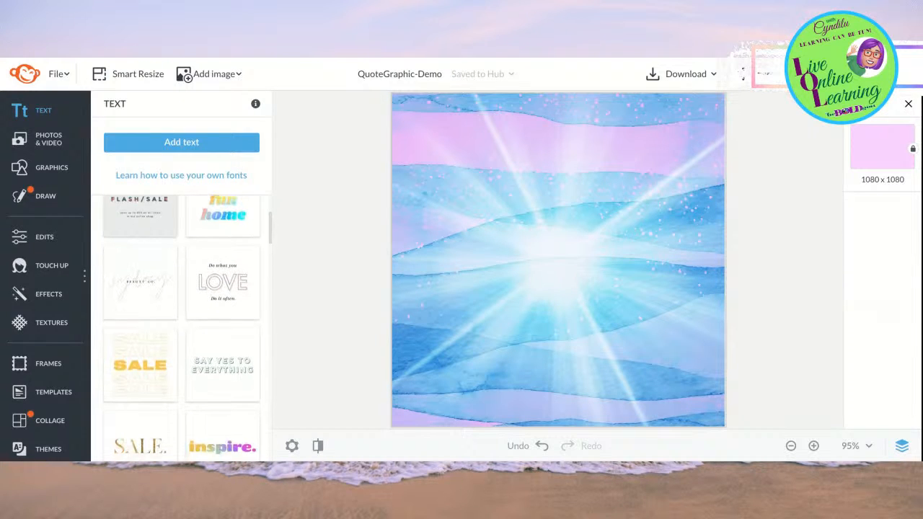
pyautogui.scroll(1, 161, 232)
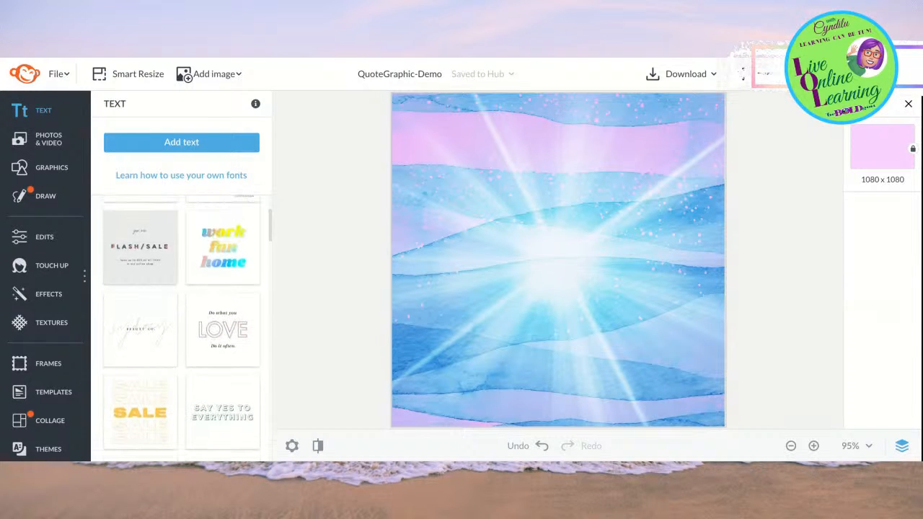
pyautogui.click(217, 260)
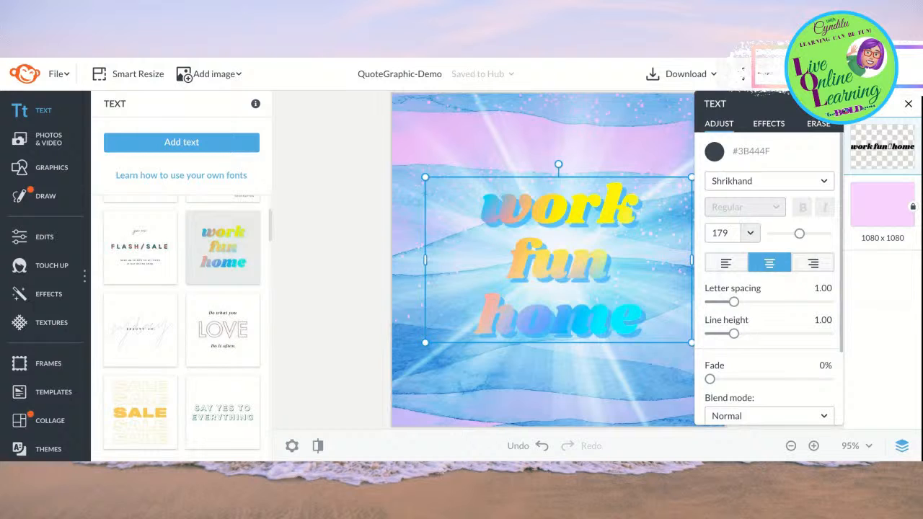
pyautogui.press('Delete')
# Add the multicolored "inspire." text layout to the center of the background.
pyautogui.scroll(-3, 182, 389)
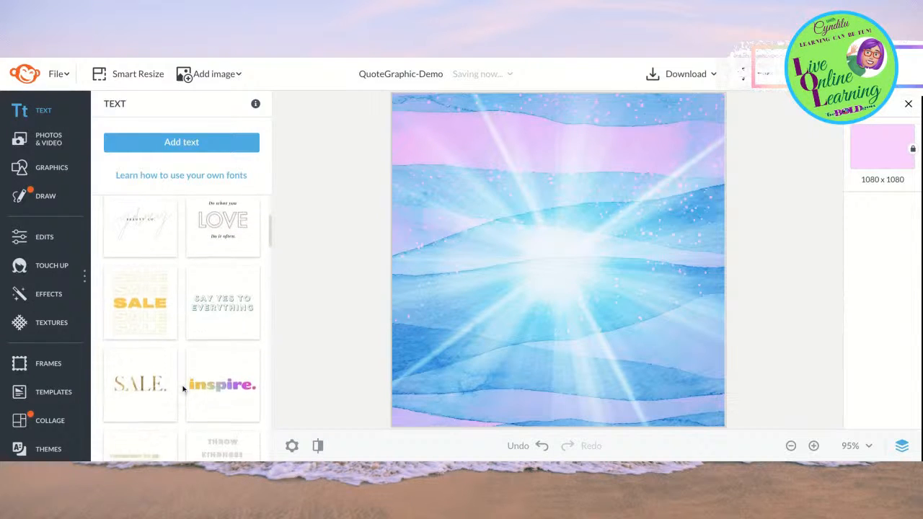
pyautogui.scroll(-1, 183, 389)
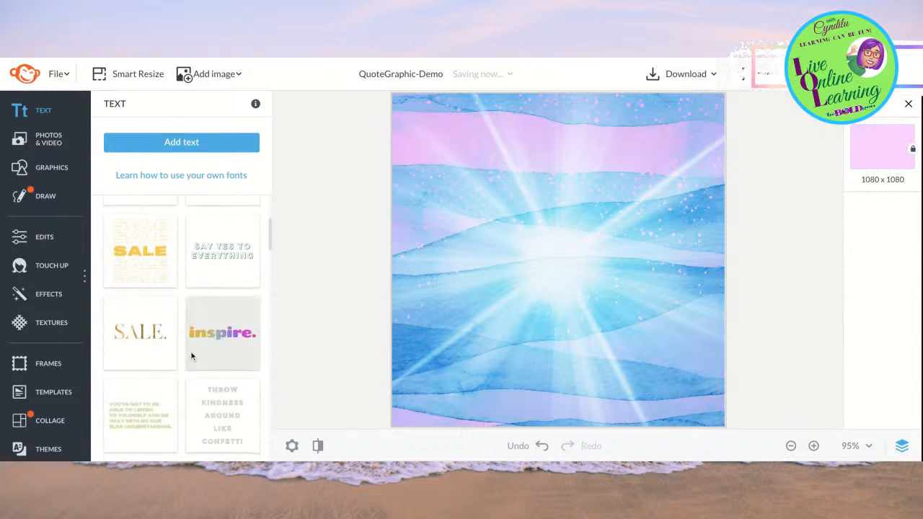
pyautogui.click(225, 336)
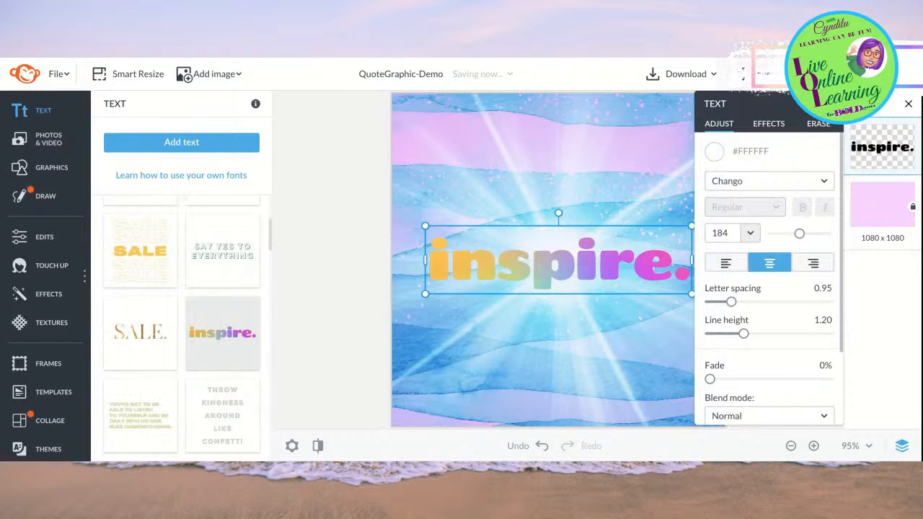
pyautogui.click(346, 275)
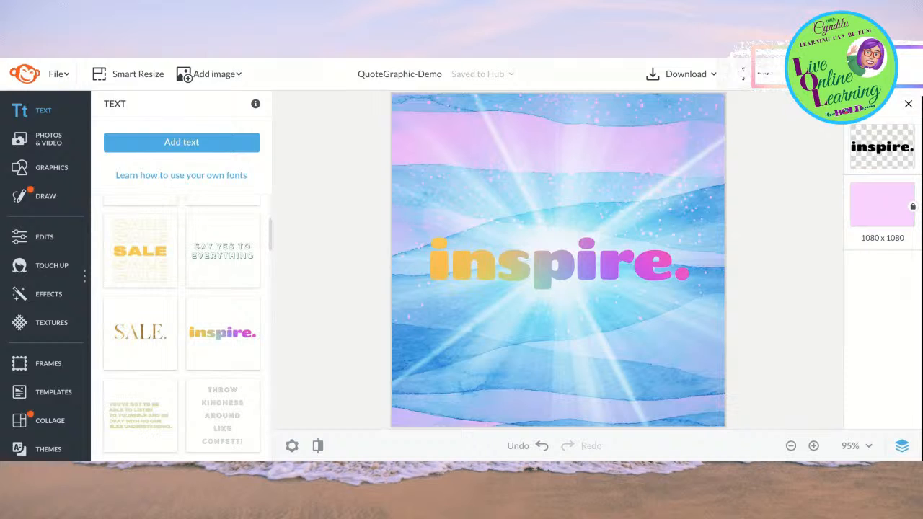
# Set the blend mode of the "inspire." text to Difference and deselect it.
pyautogui.click(554, 272)
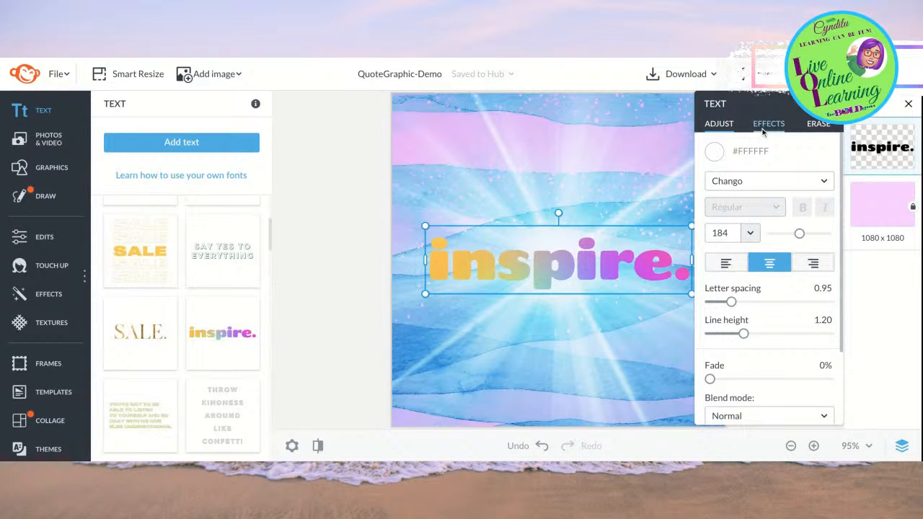
pyautogui.scroll(-3, 756, 354)
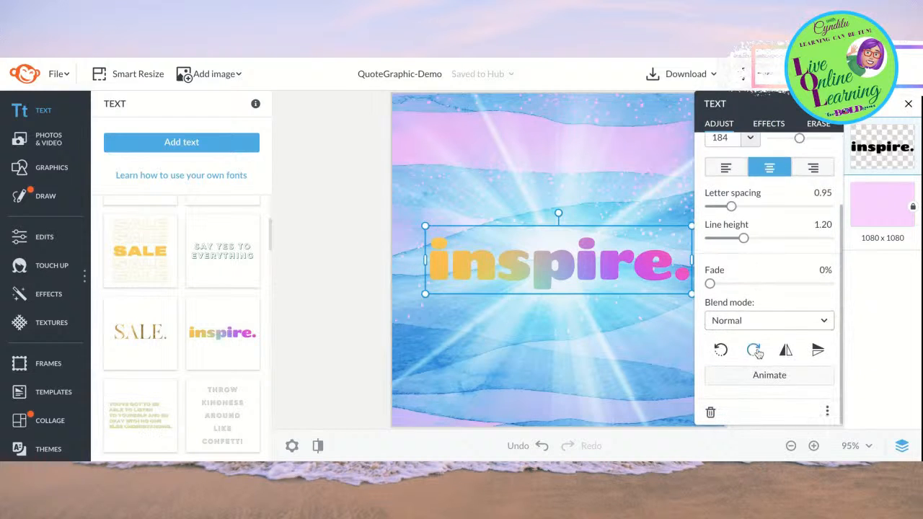
pyautogui.click(785, 324)
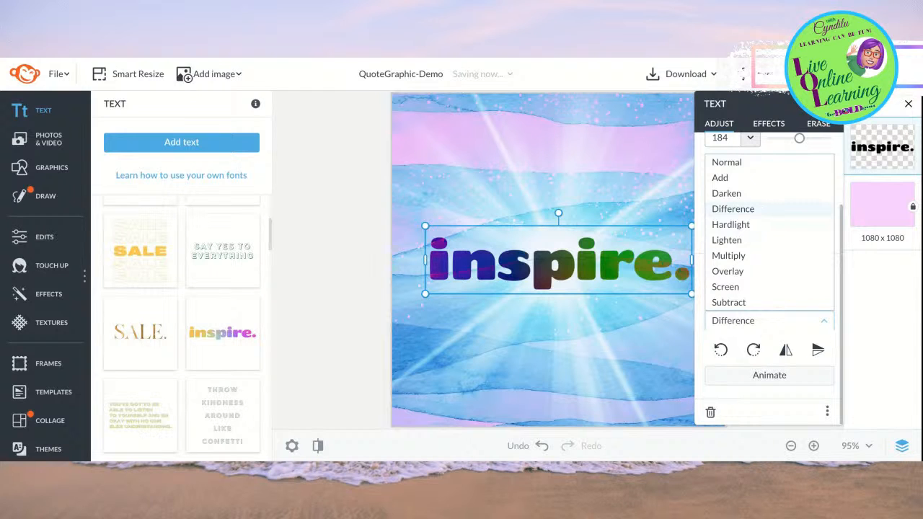
pyautogui.click(733, 209)
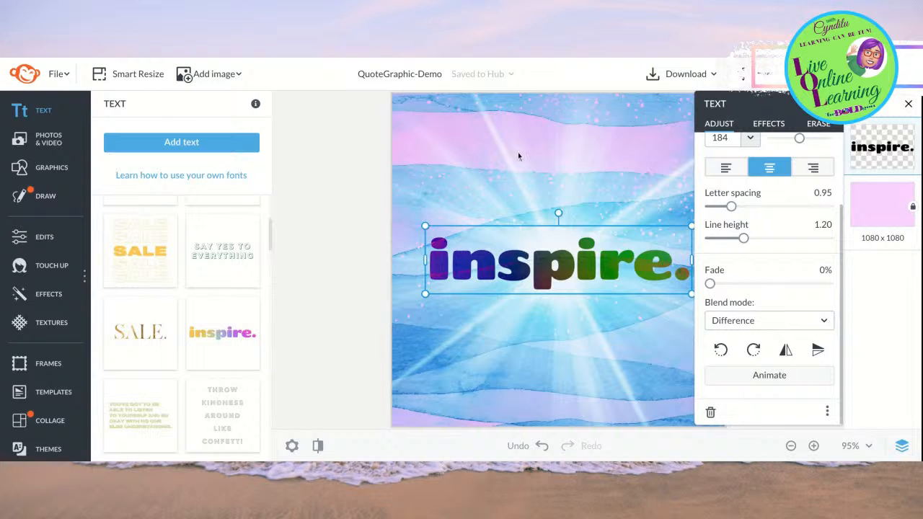
pyautogui.click(343, 267)
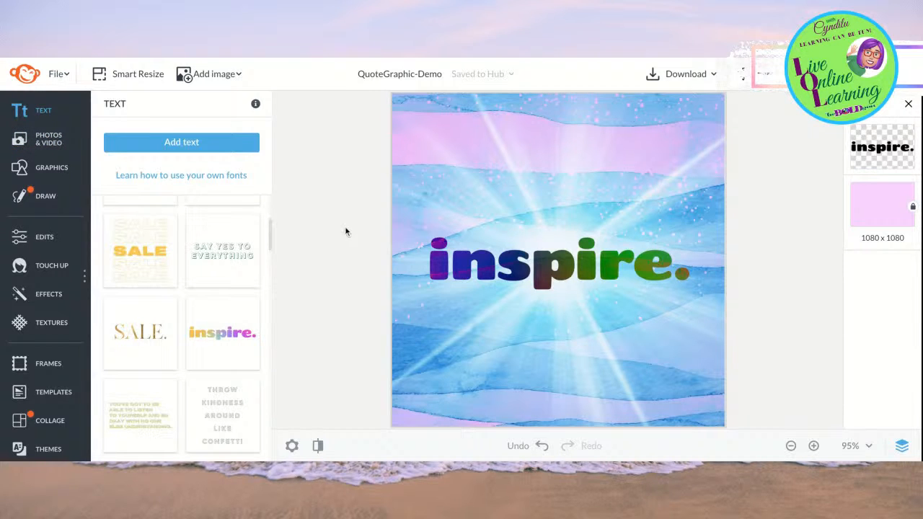
# Upload the beBOLDyou logo image from the computer and add it to the design.
pyautogui.click(49, 142)
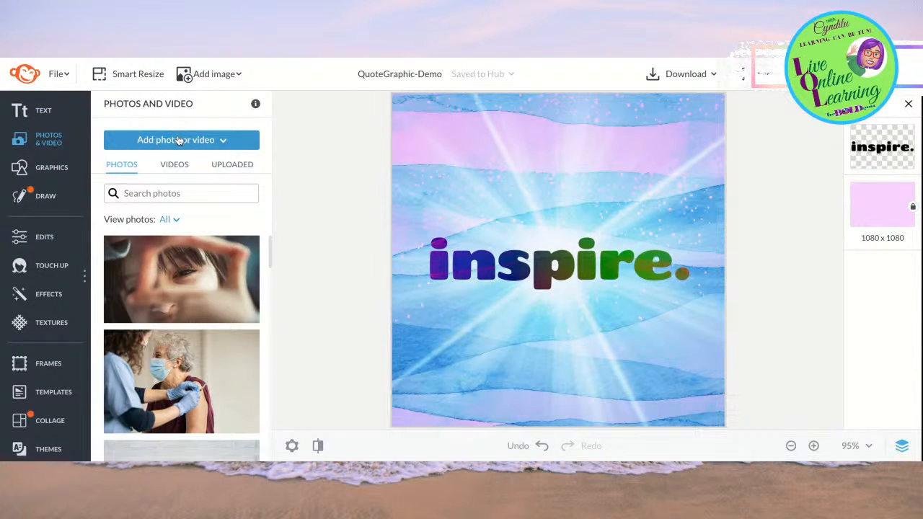
pyautogui.click(240, 166)
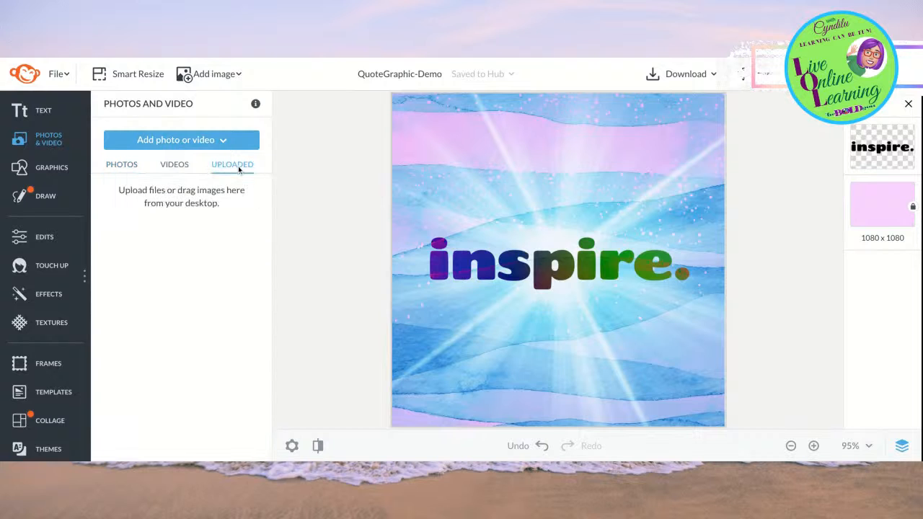
pyautogui.click(209, 141)
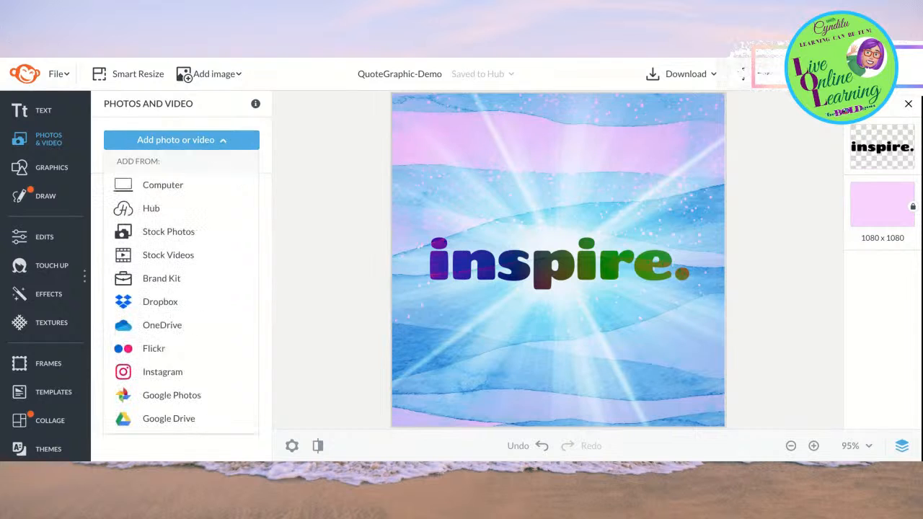
pyautogui.click(195, 189)
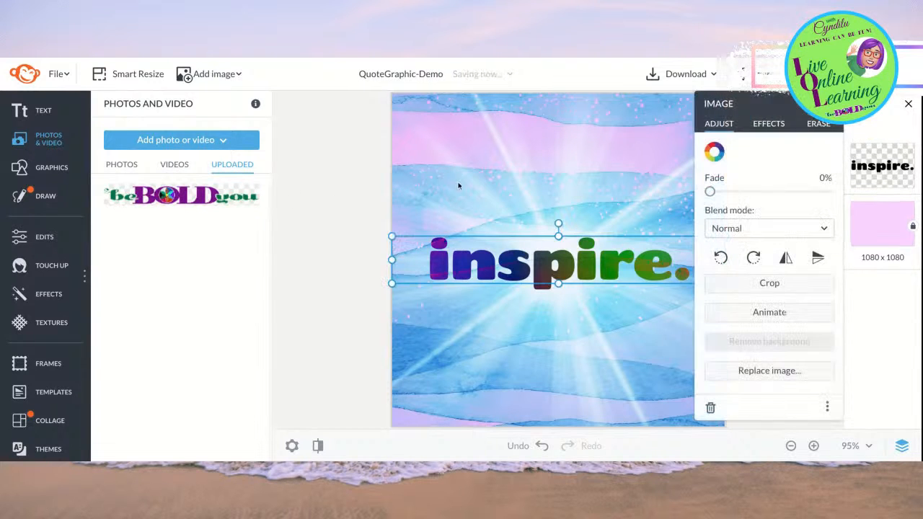
# Shrink the beBOLDyou logo and center it above the "inspire." text, on the pink band of the background.
pyautogui.moveTo(541, 258)
pyautogui.mouseDown()
pyautogui.moveTo(541, 134)
pyautogui.moveTo(541, 165)
pyautogui.mouseUp()
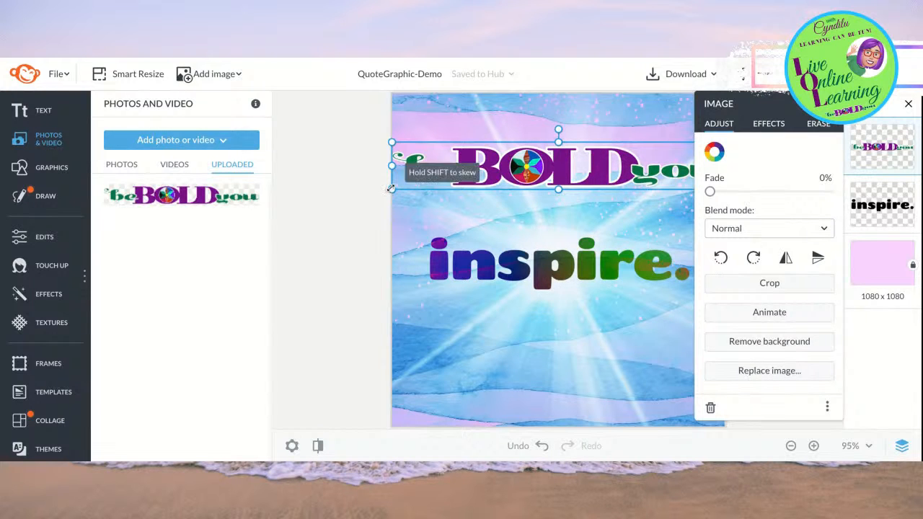
pyautogui.moveTo(390, 188); pyautogui.dragTo(448, 181)
pyautogui.moveTo(587, 173)
pyautogui.mouseDown()
pyautogui.moveTo(559, 157)
pyautogui.moveTo(578, 174)
pyautogui.mouseUp()
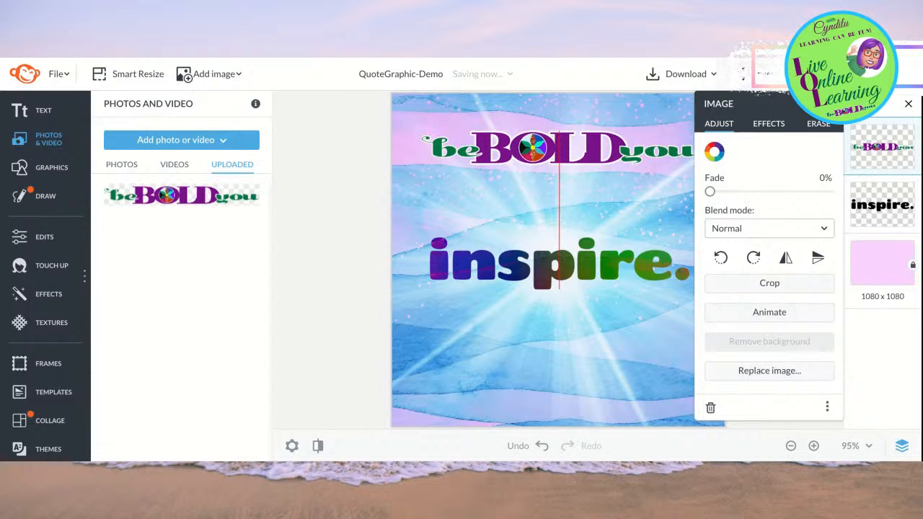
pyautogui.moveTo(568, 152); pyautogui.dragTo(567, 152)
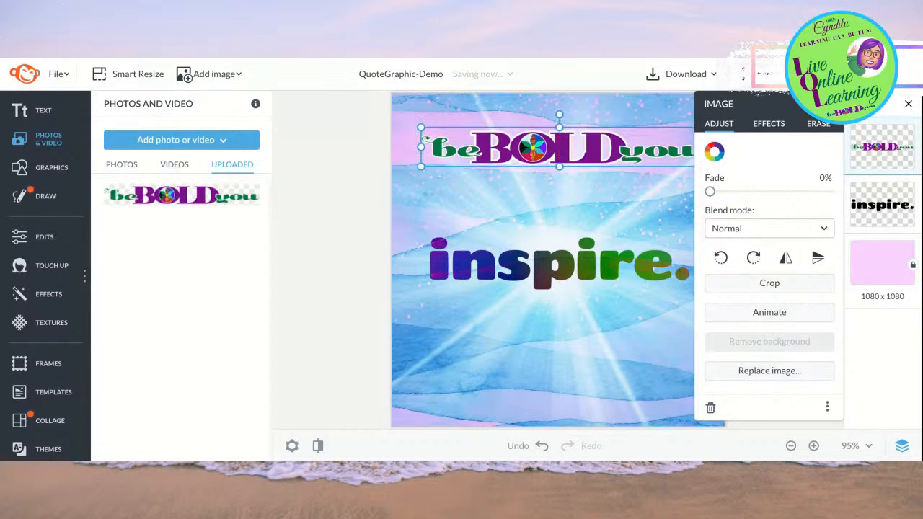
pyautogui.click(344, 349)
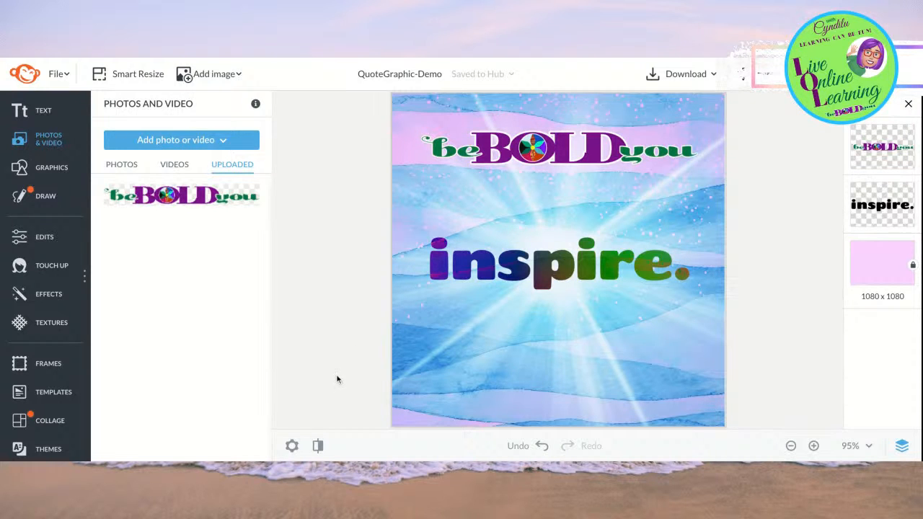
# Add a new text box, set its font size to 72, and place it below the "inspire." text.
pyautogui.click(38, 116)
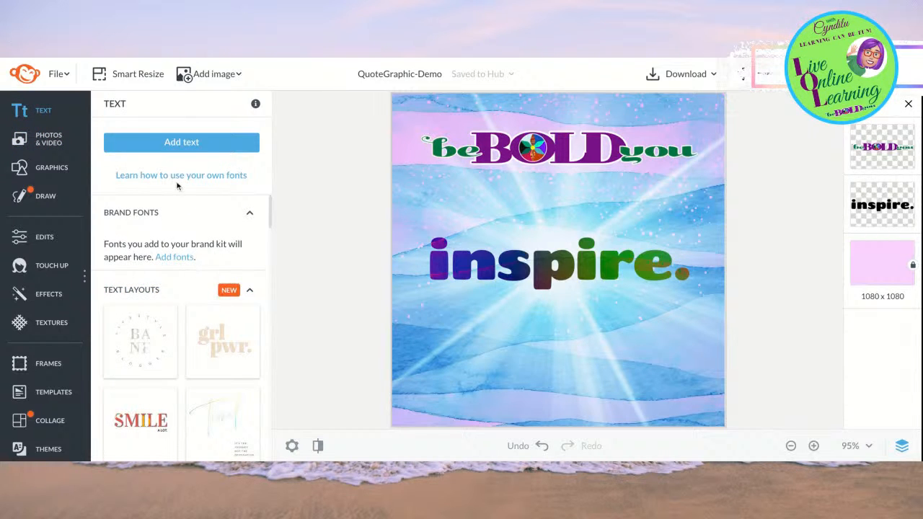
pyautogui.click(179, 144)
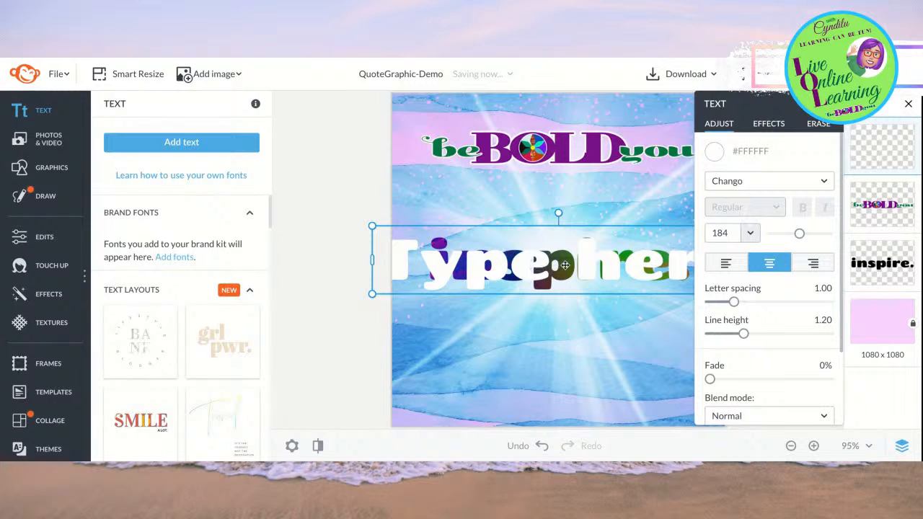
pyautogui.click(752, 234)
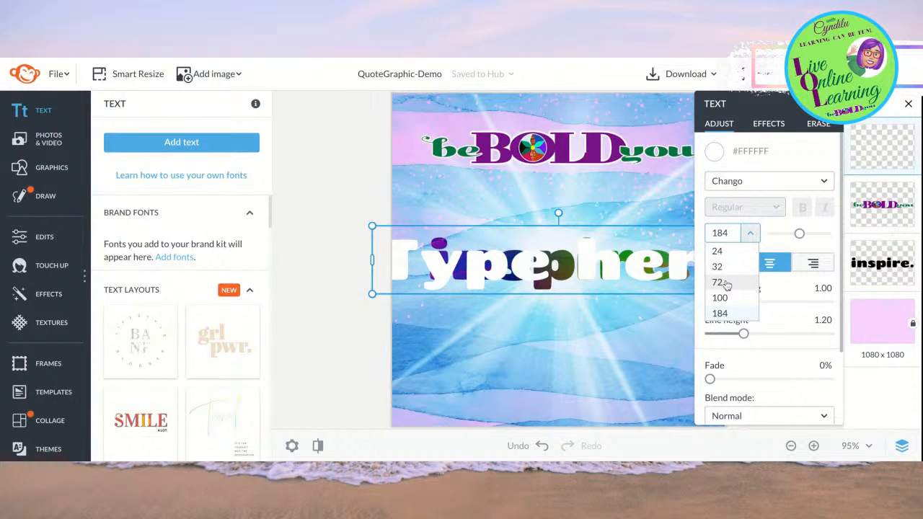
pyautogui.click(725, 282)
pyautogui.moveTo(626, 271); pyautogui.dragTo(625, 374)
# Replace the placeholder in the lower text box with "Created Live OnLine!" and finish editing.
pyautogui.doubleClick(625, 369)
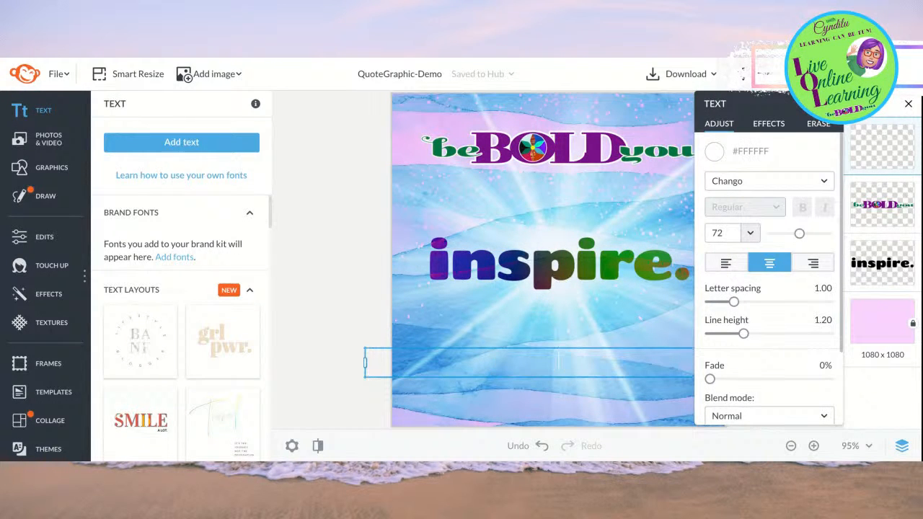
pyautogui.write('Create')
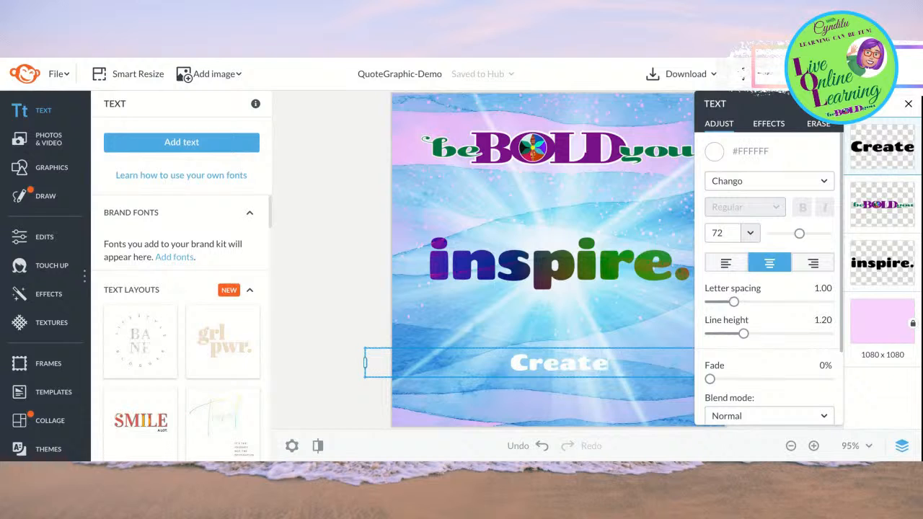
pyautogui.press('BackSpace')
pyautogui.write('i')
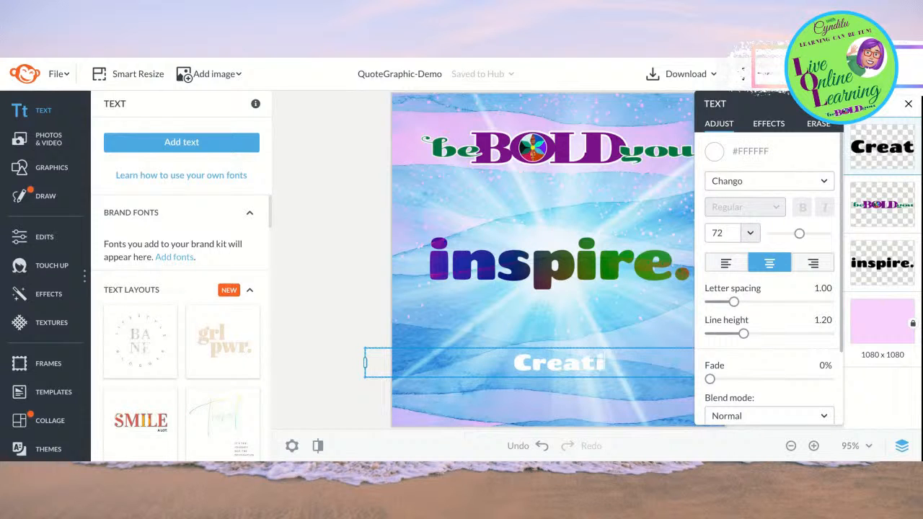
pyautogui.write('ng Gaphi')
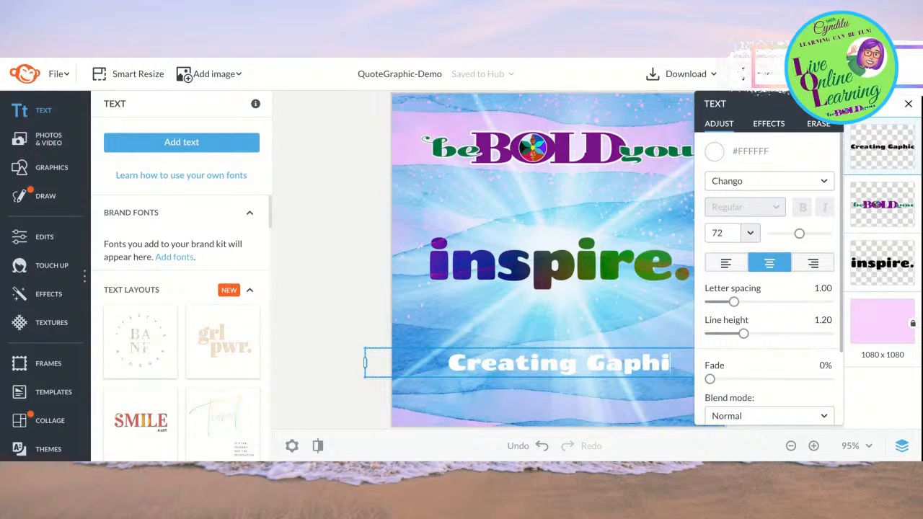
pyautogui.press('BackSpace')
pyautogui.press('BackSpace')
pyautogui.press('BackSpace')
pyautogui.press('BackSpace')
pyautogui.write('rapi')
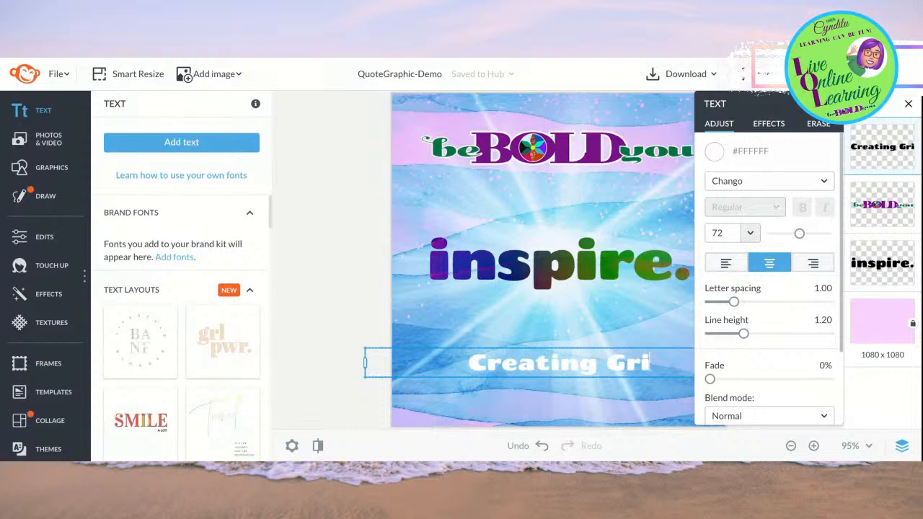
pyautogui.write('h')
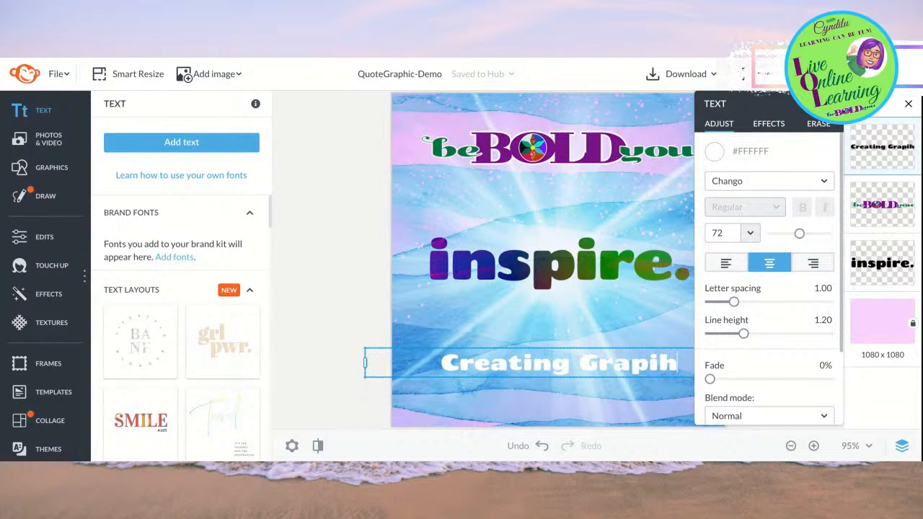
pyautogui.press('BackSpace')
pyautogui.press('BackSpace')
pyautogui.press('BackSpace')
pyautogui.press('BackSpace')
pyautogui.press('BackSpace')
pyautogui.press('BackSpace')
pyautogui.press('BackSpace')
pyautogui.press('BackSpace')
pyautogui.press('BackSpace')
pyautogui.press('BackSpace')
pyautogui.write('ed Li')
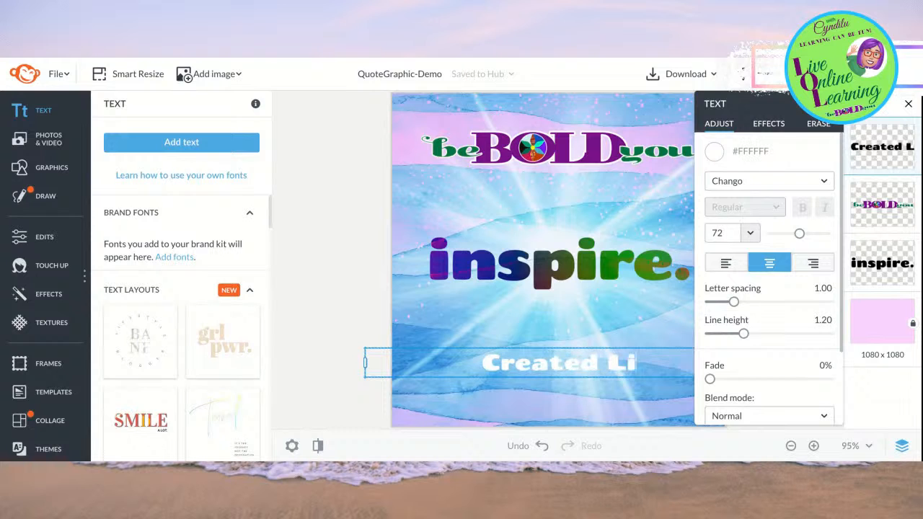
pyautogui.write('ve on y')
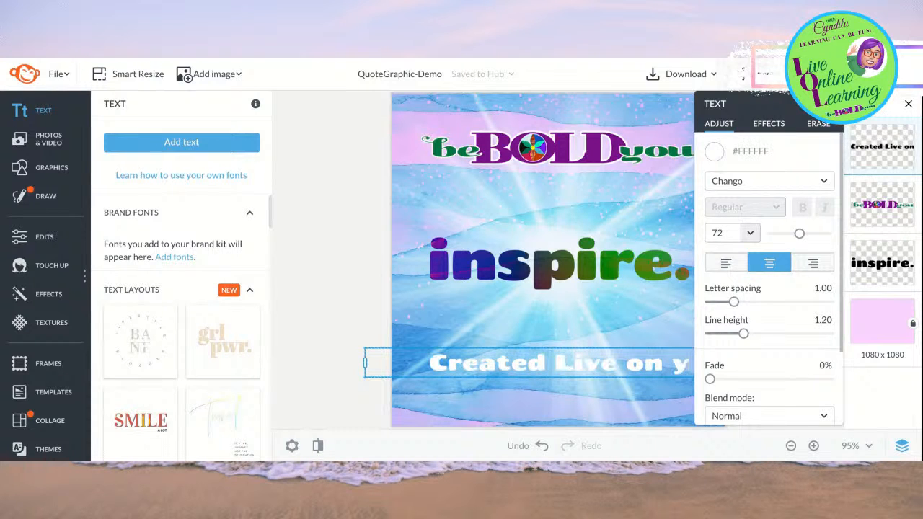
pyautogui.press('BackSpace')
pyautogui.press('BackSpace')
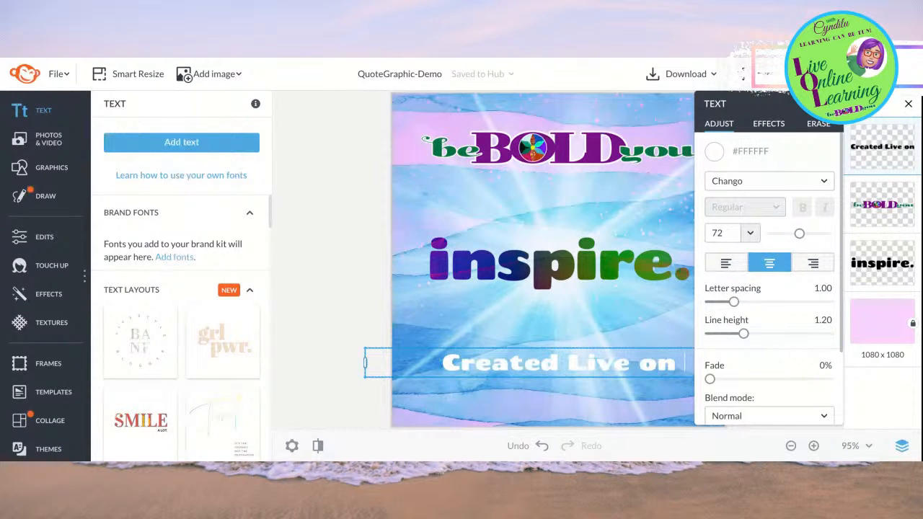
pyautogui.press('BackSpace')
pyautogui.press('BackSpace')
pyautogui.press('BackSpace')
pyautogui.write('OnLine')
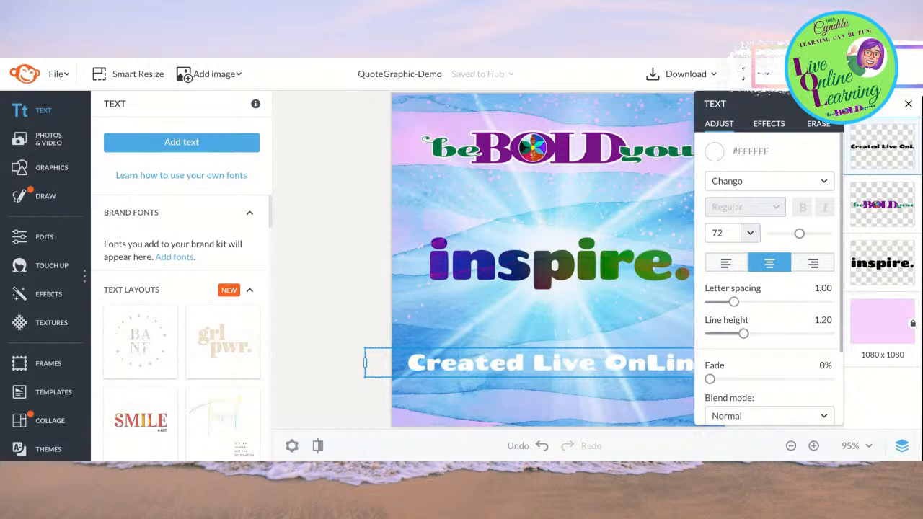
pyautogui.click(371, 321)
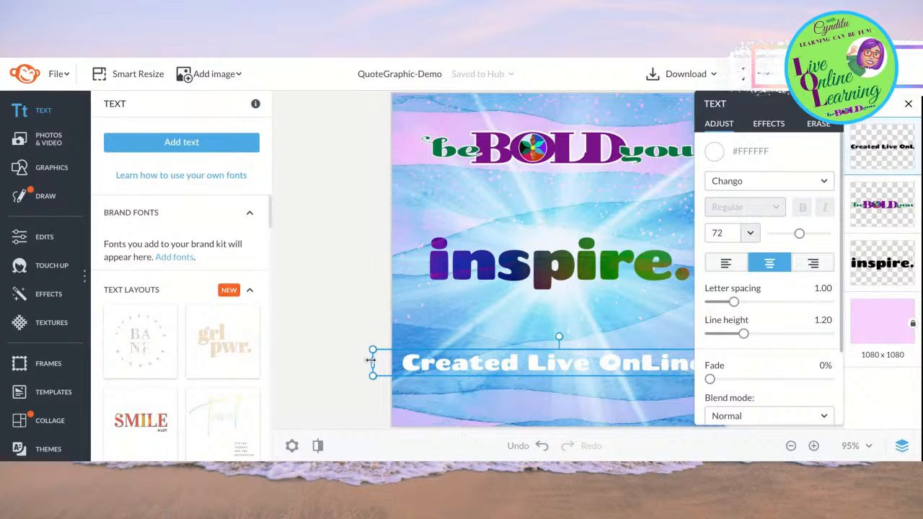
# Narrow the "Created Live OnLine!" text box from both sides to the canvas width, centering its text horizontally.
pyautogui.moveTo(372, 360); pyautogui.dragTo(391, 360)
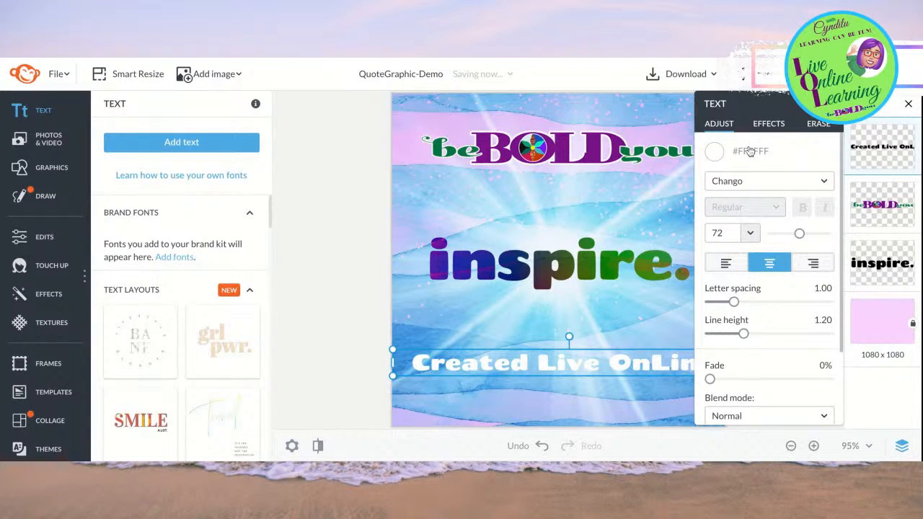
pyautogui.click(832, 104)
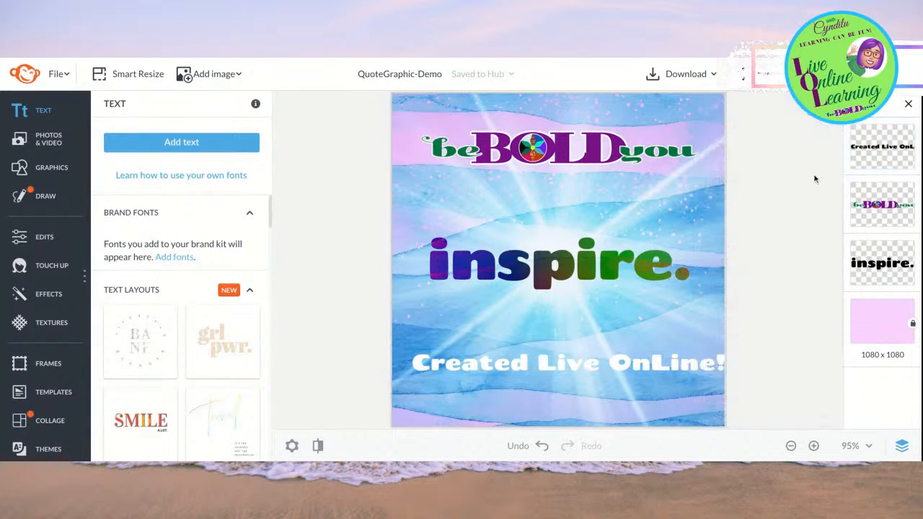
pyautogui.click(743, 364)
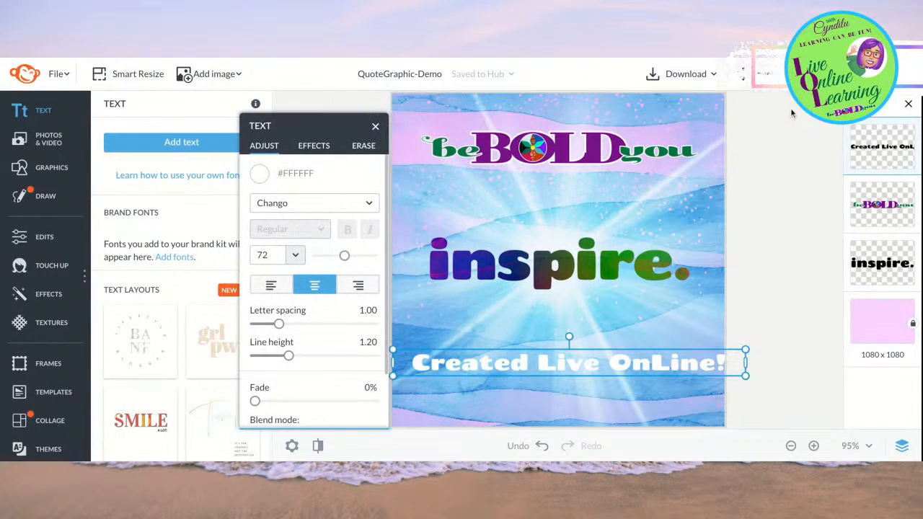
pyautogui.moveTo(747, 364); pyautogui.dragTo(748, 365)
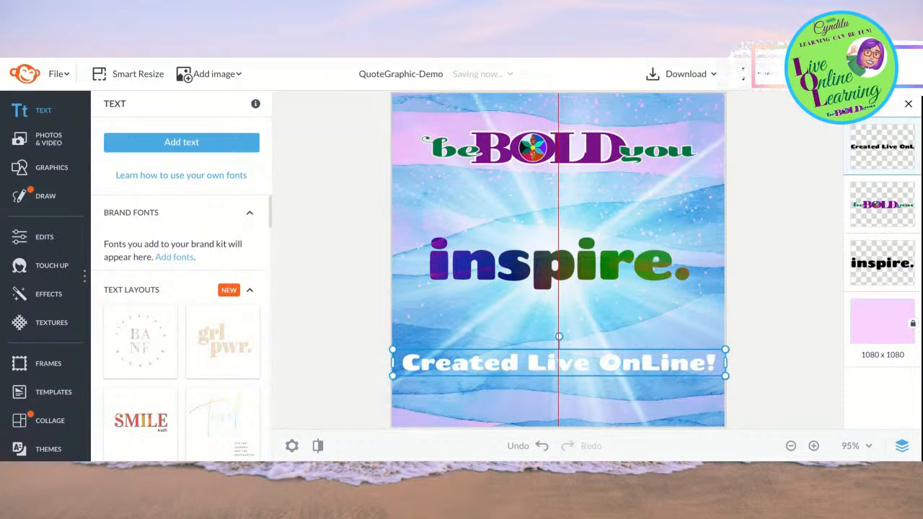
pyautogui.moveTo(680, 374); pyautogui.dragTo(679, 374)
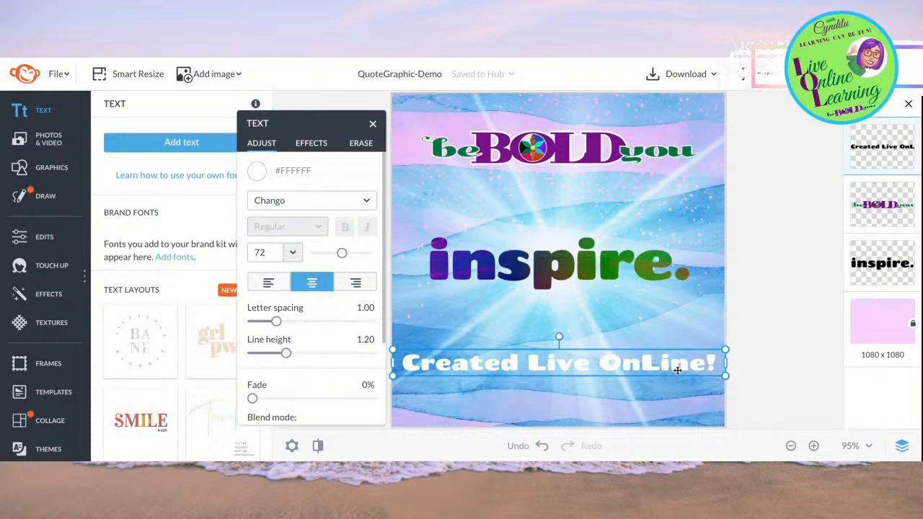
pyautogui.click(714, 363)
pyautogui.click(769, 355)
pyautogui.click(716, 365)
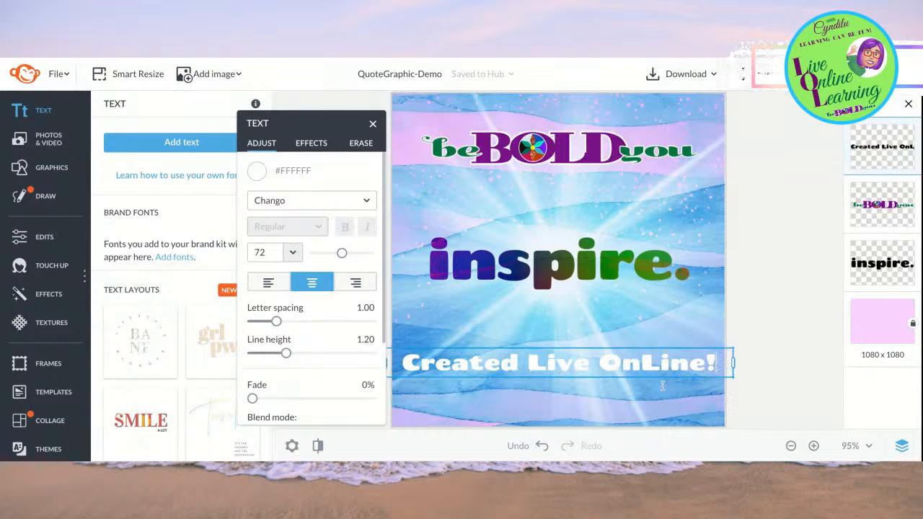
pyautogui.click(647, 398)
pyautogui.click(610, 394)
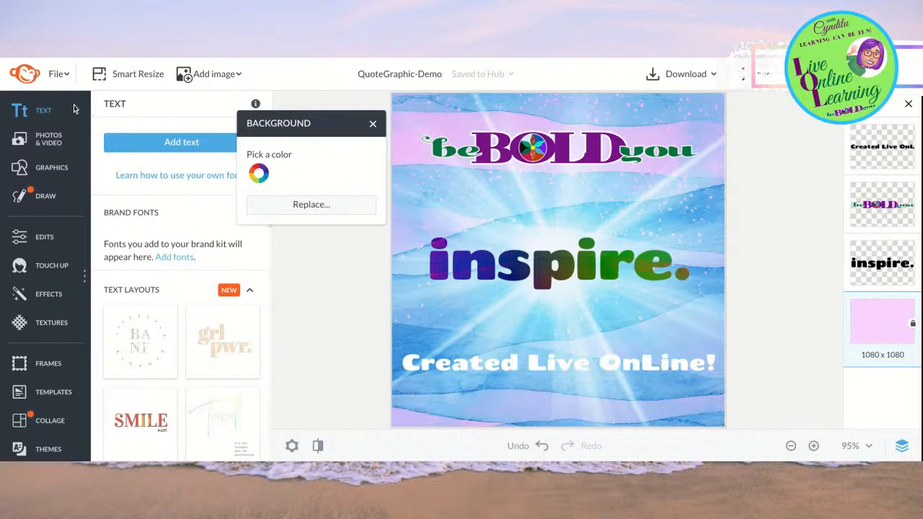
pyautogui.click(159, 148)
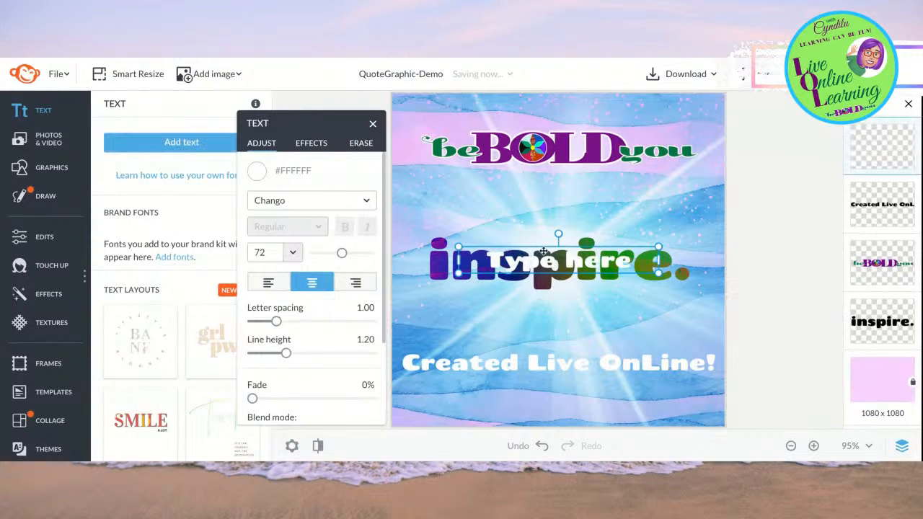
pyautogui.doubleClick(544, 260)
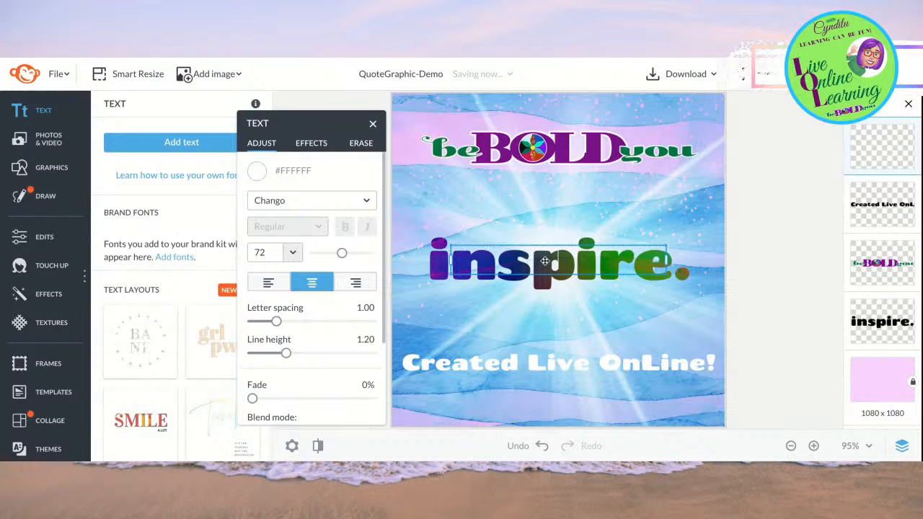
pyautogui.write('https://www.facebook.com/groups/LiveOnlineLearning')
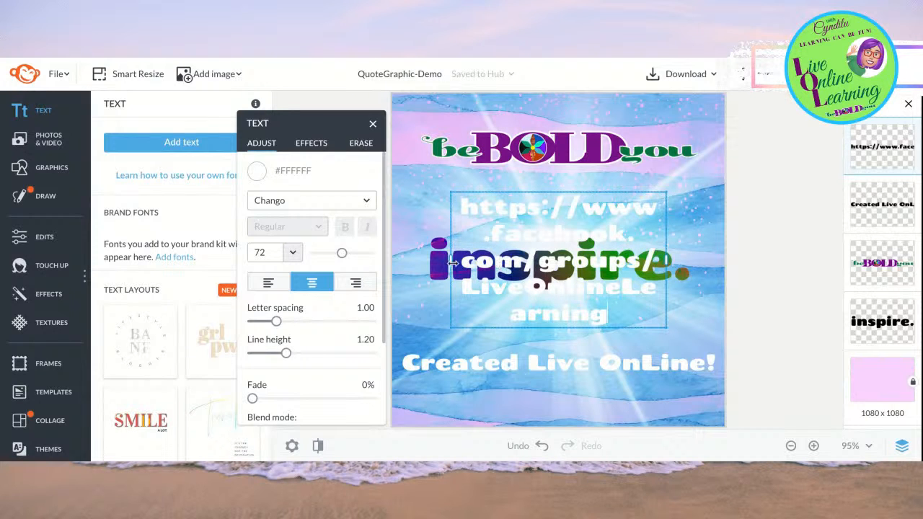
# Try to change the font of the Facebook group URL to Antonio without selecting its text.
pyautogui.click(299, 203)
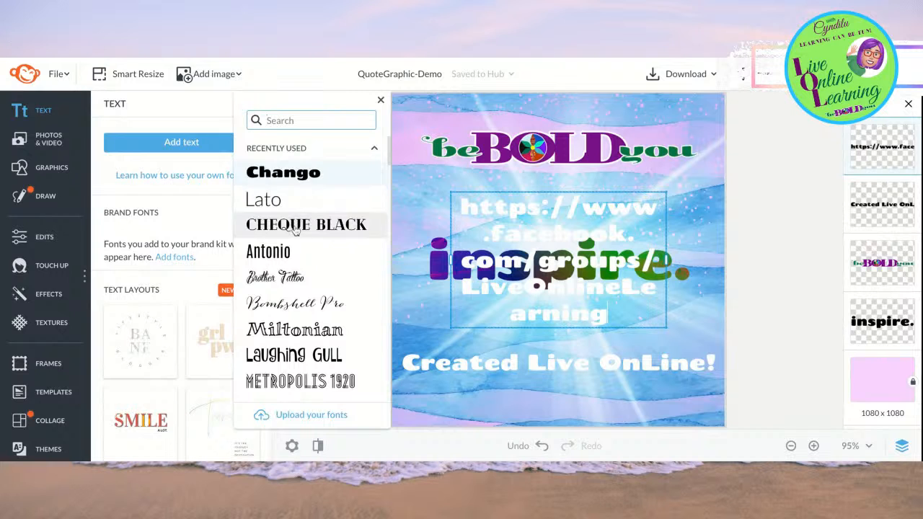
pyautogui.scroll(-3, 308, 281)
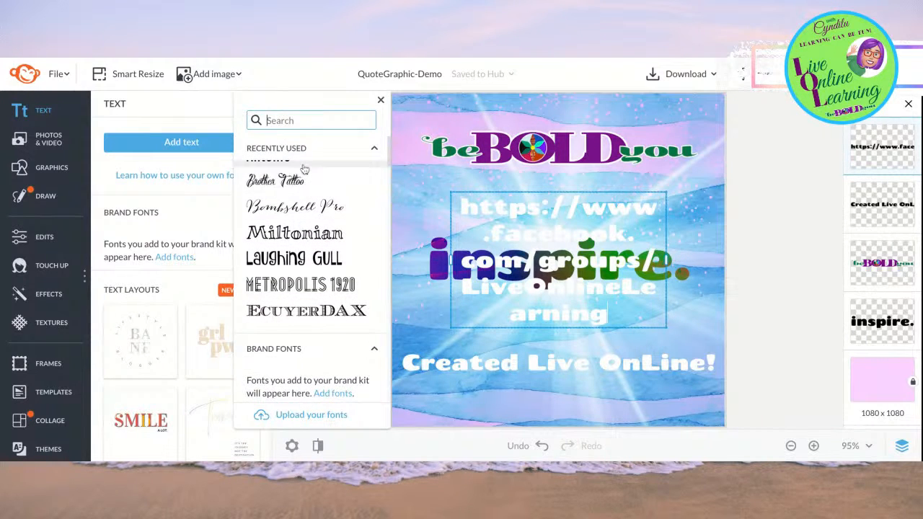
pyautogui.scroll(2, 304, 168)
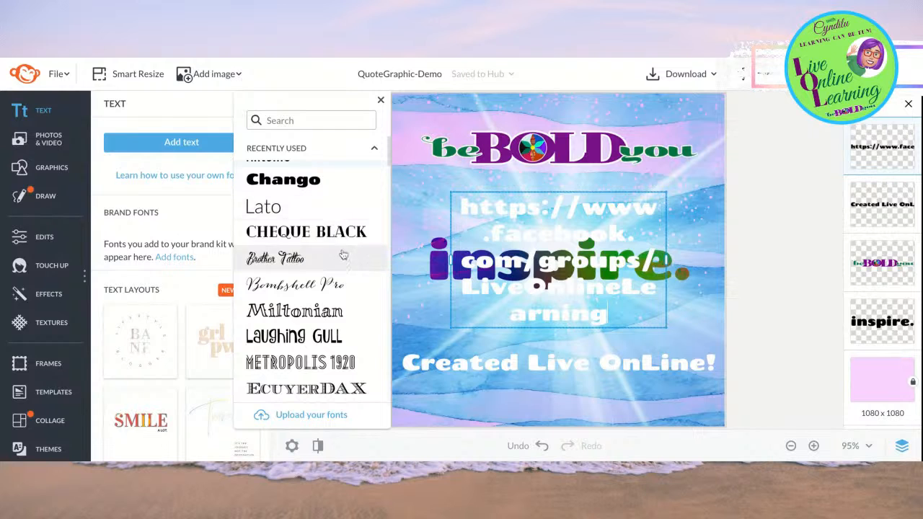
pyautogui.click(447, 265)
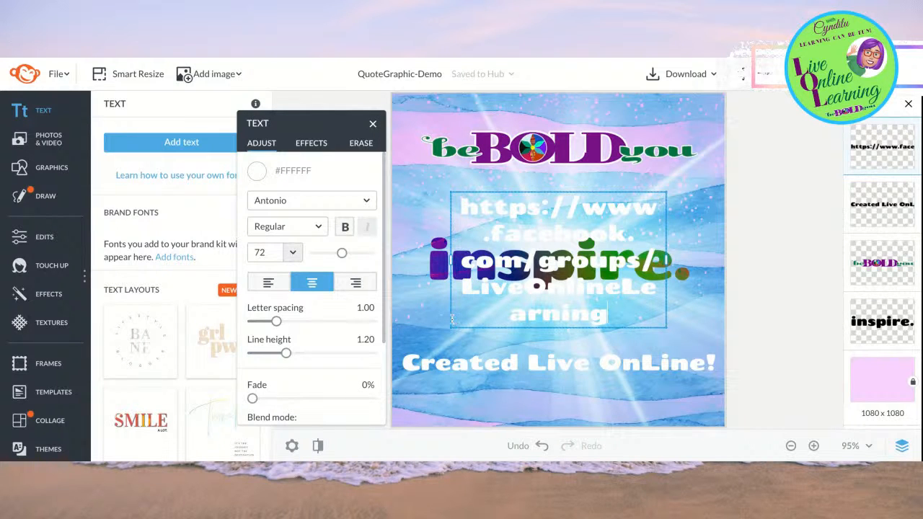
pyautogui.click(340, 201)
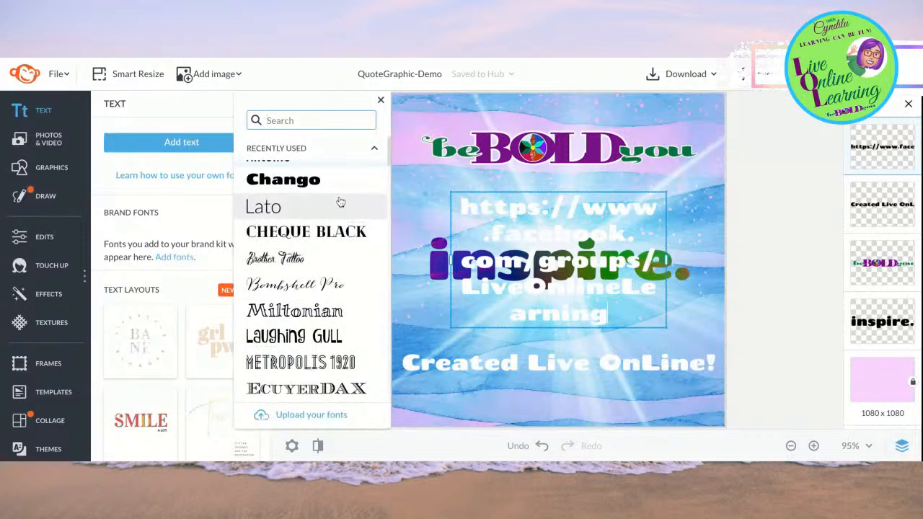
# Select the whole Facebook group URL text and set its font to Antonio.
pyautogui.click(526, 222)
pyautogui.doubleClick(527, 223)
pyautogui.doubleClick(527, 222)
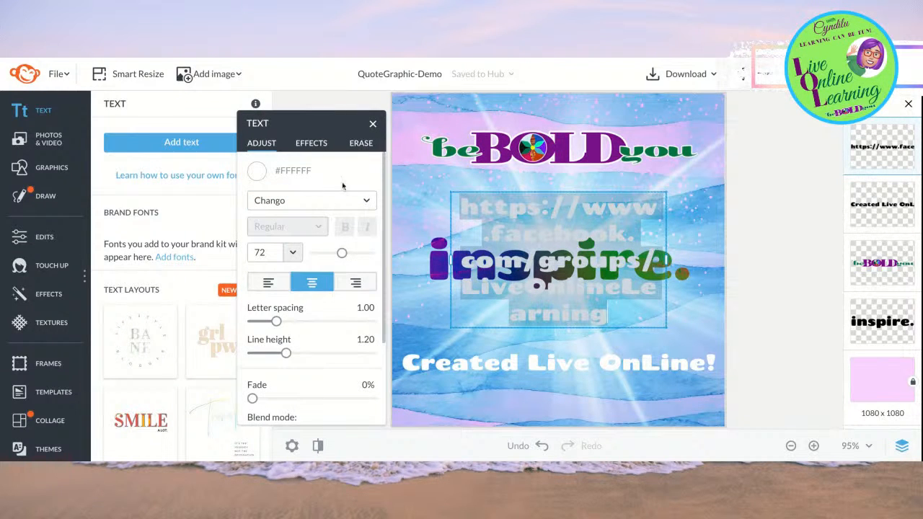
pyautogui.click(353, 207)
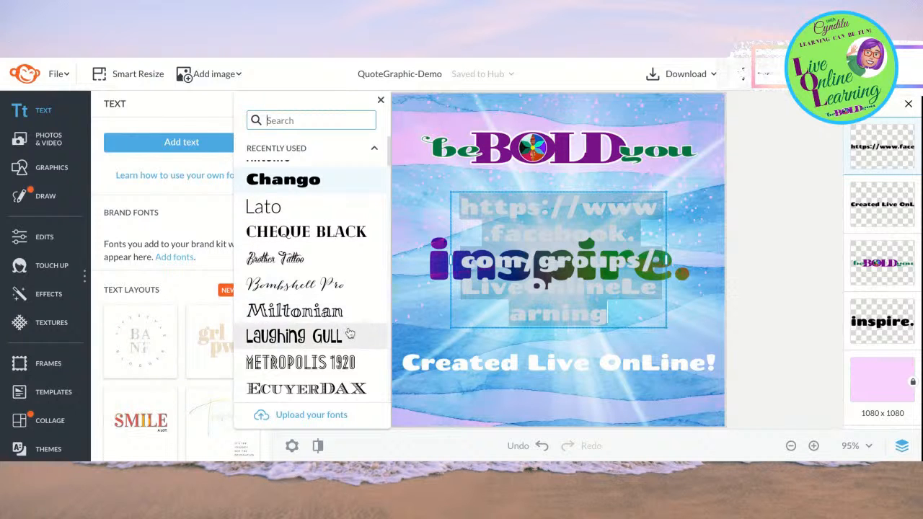
pyautogui.scroll(-3, 349, 333)
pyautogui.scroll(-5, 348, 331)
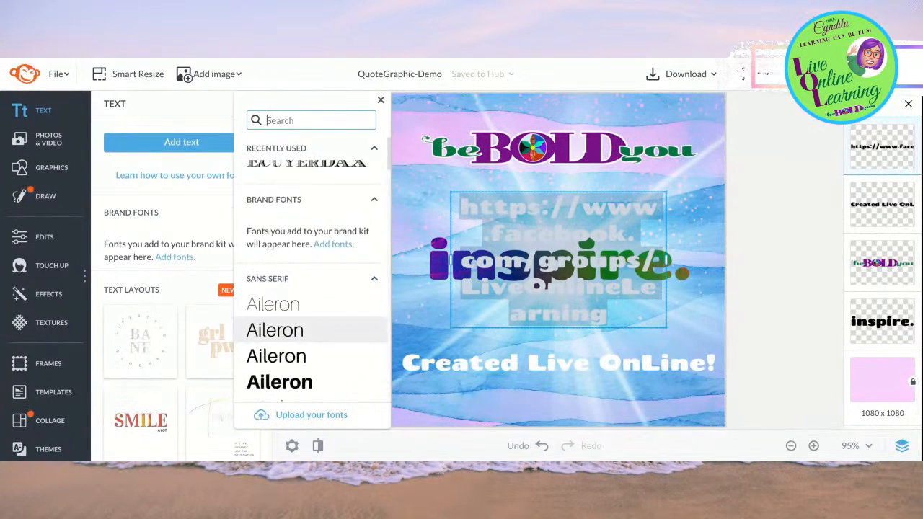
pyautogui.scroll(-2, 338, 265)
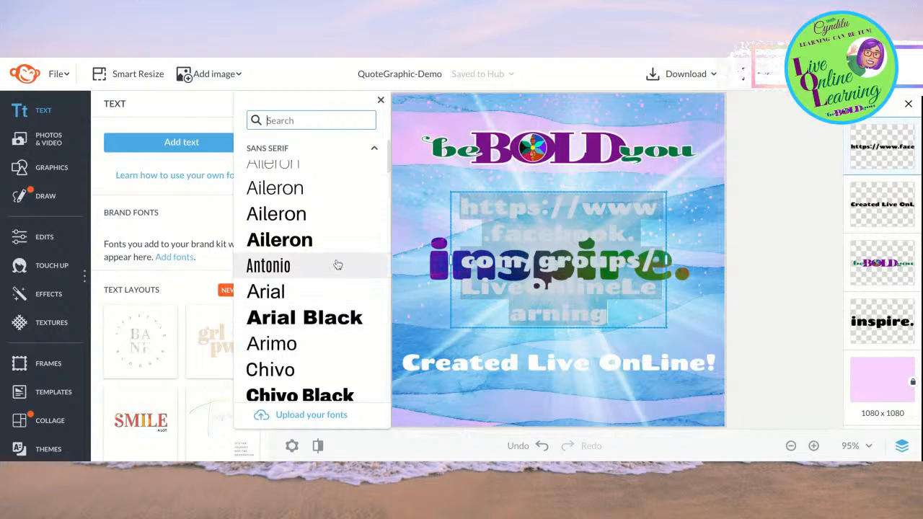
pyautogui.click(337, 266)
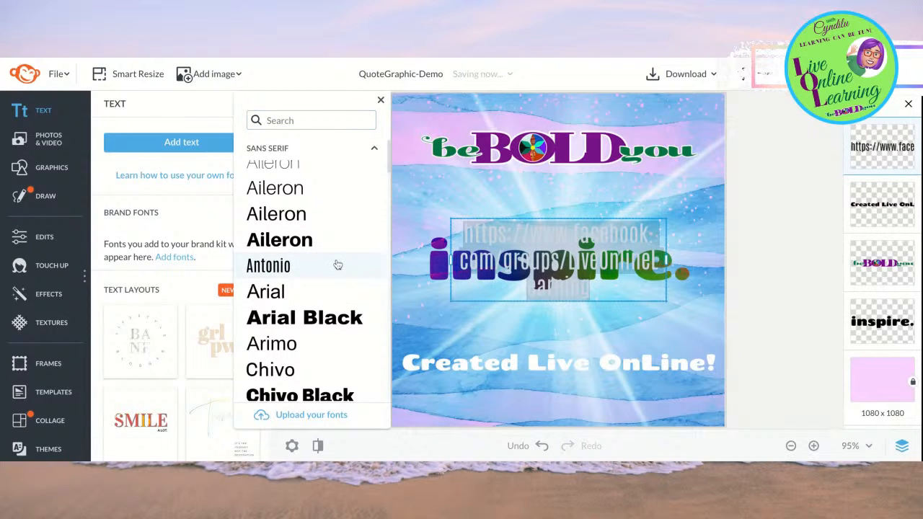
# Widen the Facebook group URL text box on both sides to the canvas width and set its font size to 32.
pyautogui.click(472, 262)
pyautogui.moveTo(449, 262); pyautogui.dragTo(393, 261)
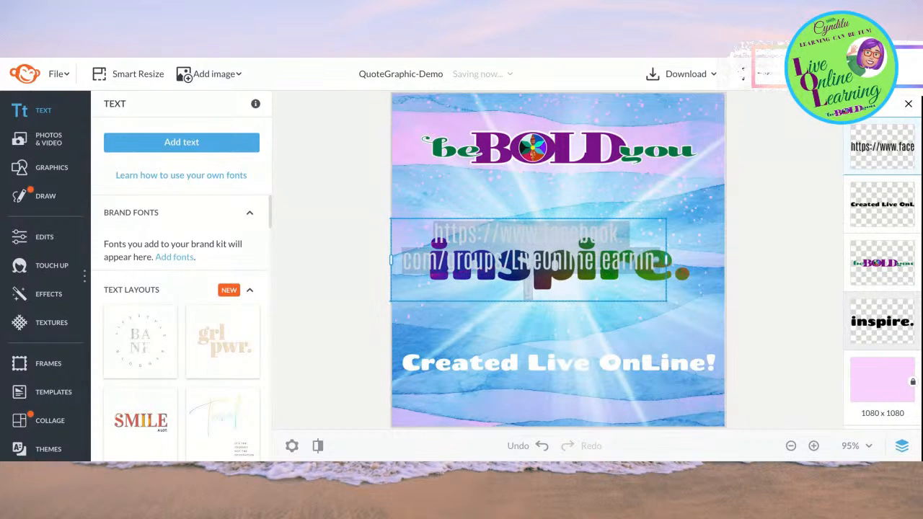
pyautogui.moveTo(664, 259); pyautogui.dragTo(723, 259)
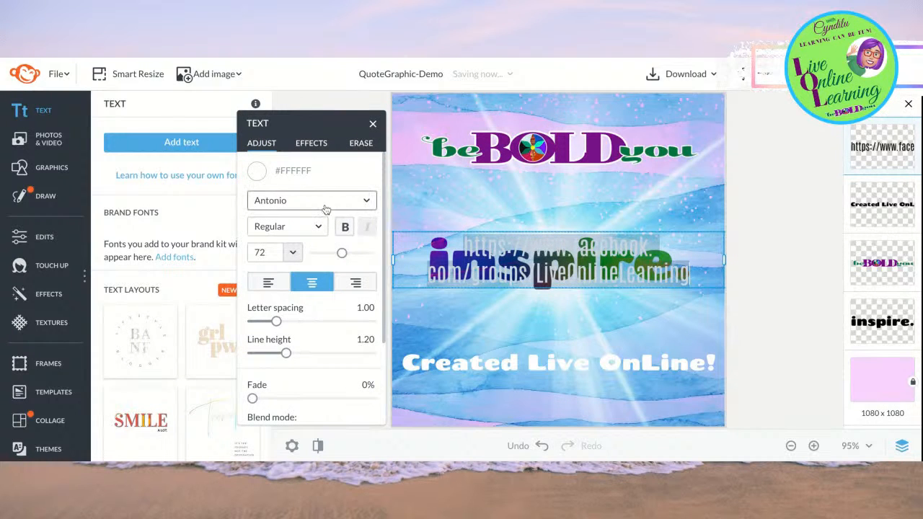
pyautogui.click(293, 252)
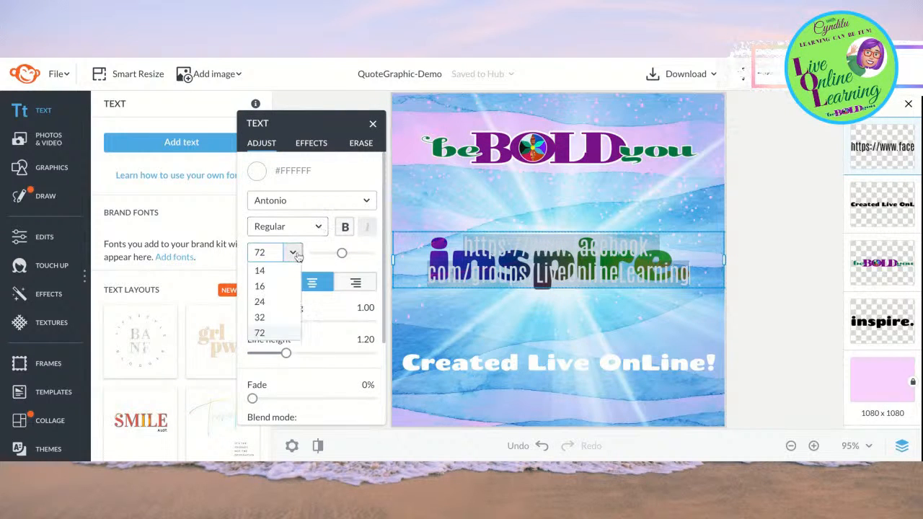
pyautogui.click(273, 316)
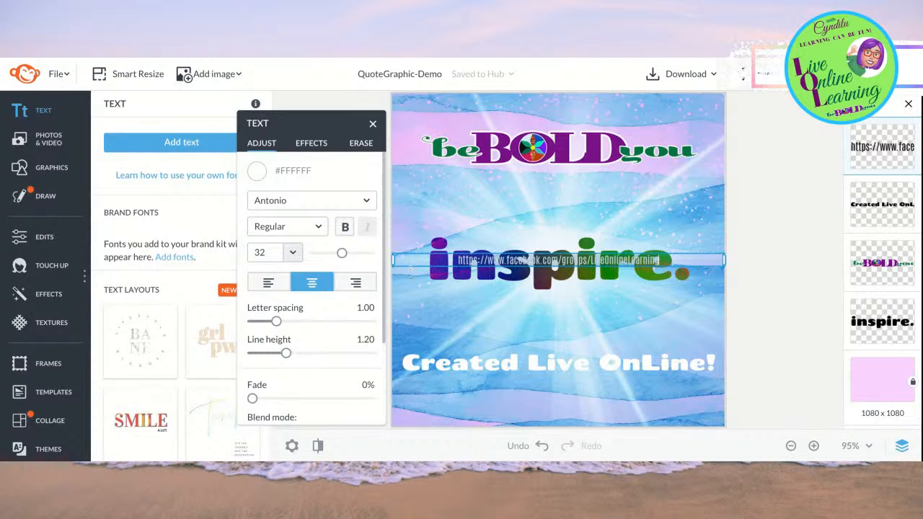
# Move the Facebook group URL straight down to just below the "Created Live OnLine!" tagline, near the canvas's lower edge.
pyautogui.click(564, 262)
pyautogui.click(641, 317)
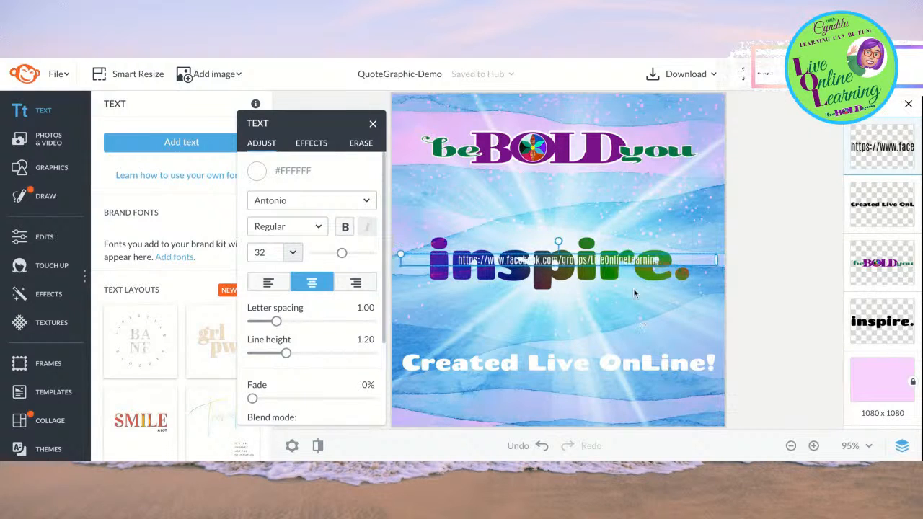
pyautogui.moveTo(691, 258); pyautogui.dragTo(691, 408)
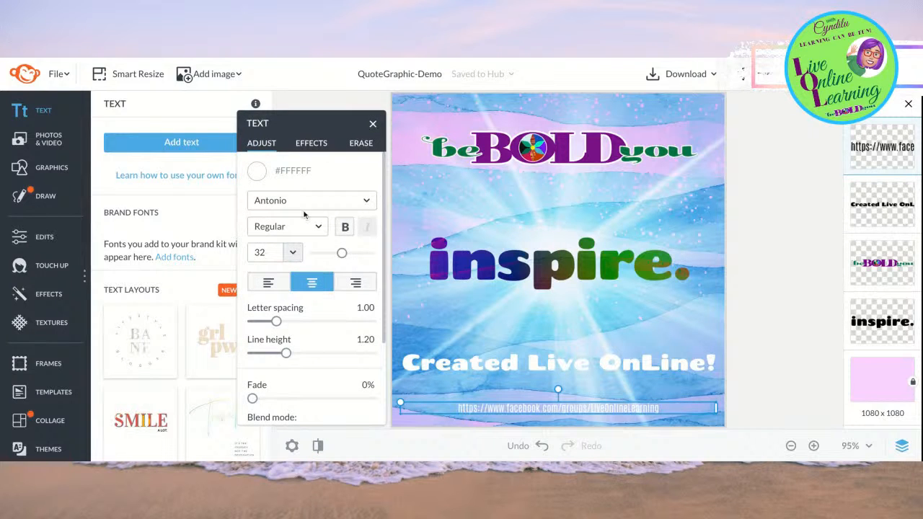
# Set the Facebook group URL's text color to dark green #027142, matching the logo's green lettering.
pyautogui.click(258, 172)
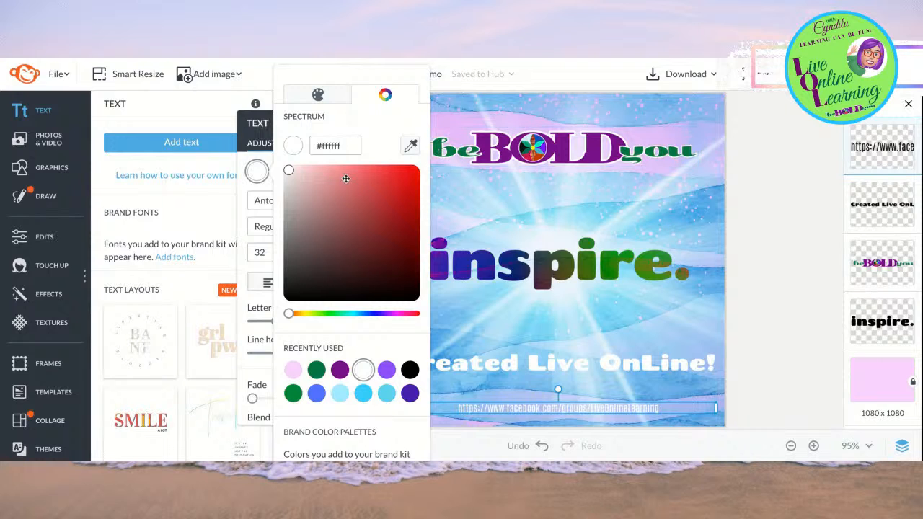
pyautogui.click(409, 148)
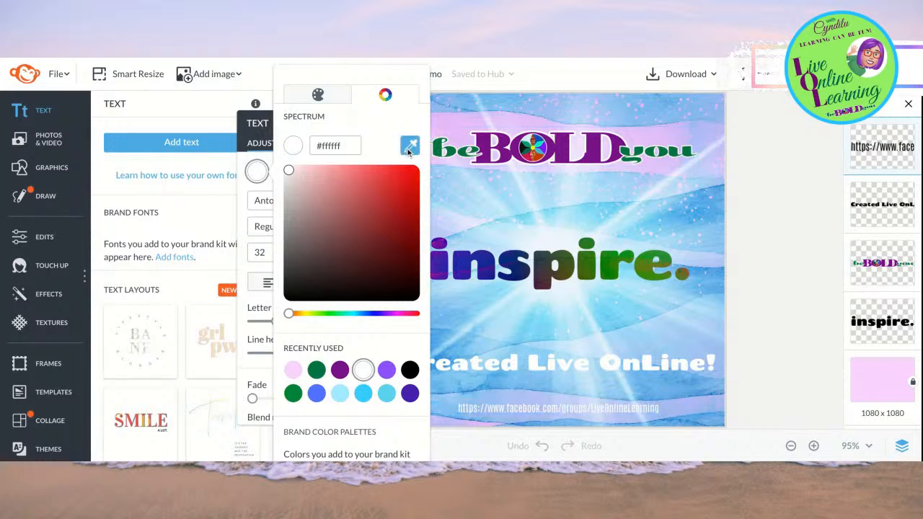
pyautogui.click(443, 139)
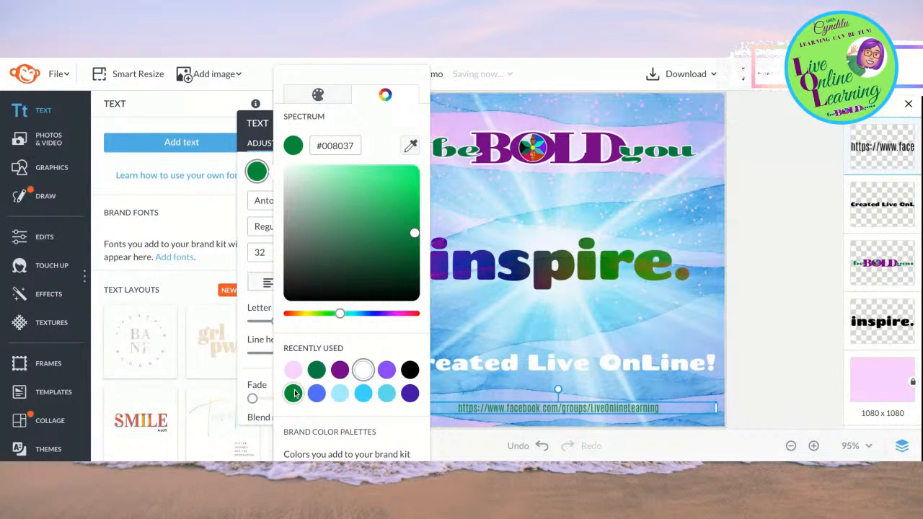
pyautogui.click(315, 370)
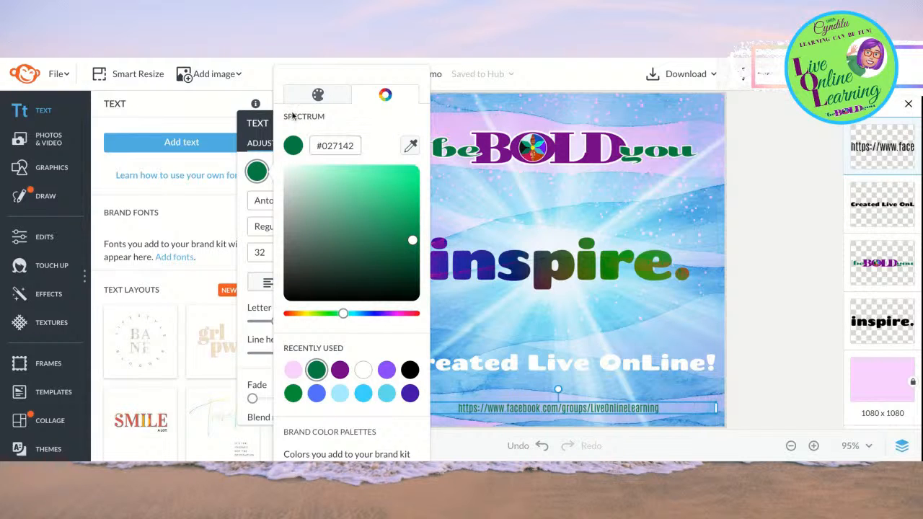
pyautogui.click(258, 173)
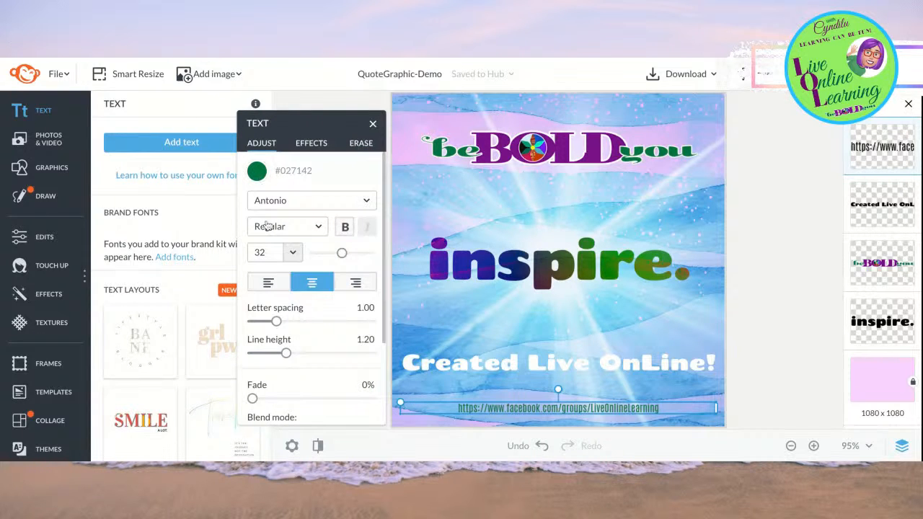
# Make the whole Facebook group URL bold and enlarge its font size to 47.
pyautogui.click(345, 228)
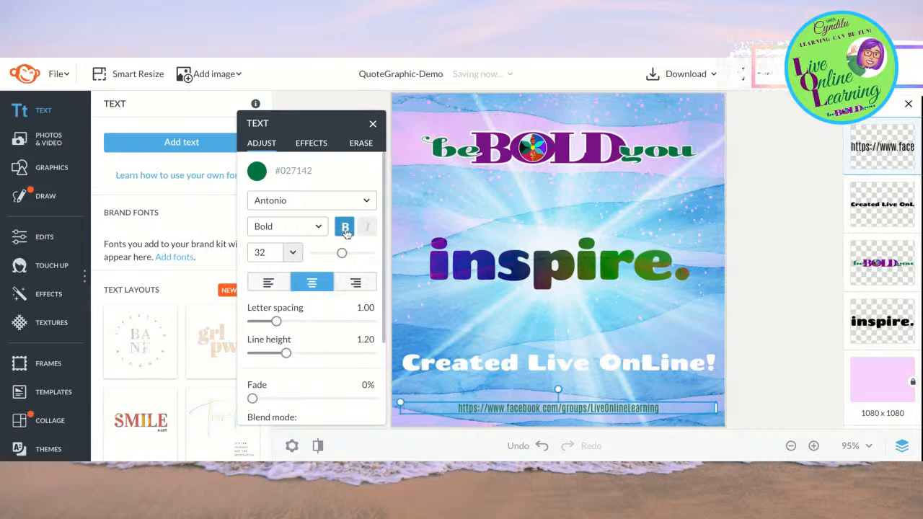
pyautogui.doubleClick(440, 409)
pyautogui.hotkey('ctrl', 'a')
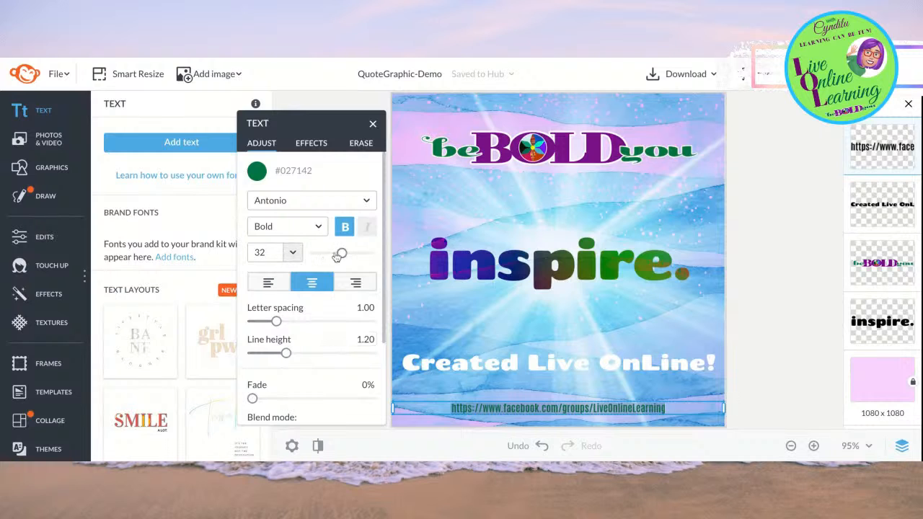
pyautogui.moveTo(342, 257); pyautogui.dragTo(349, 253)
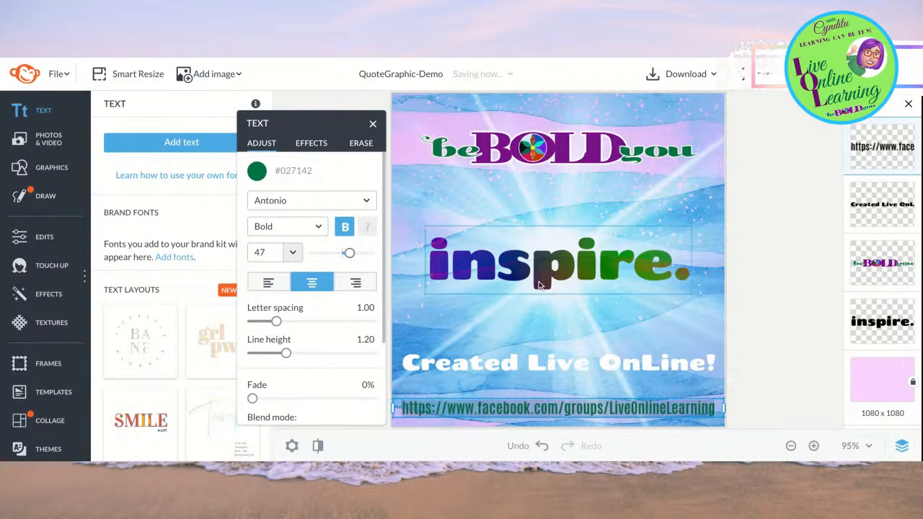
pyautogui.click(778, 346)
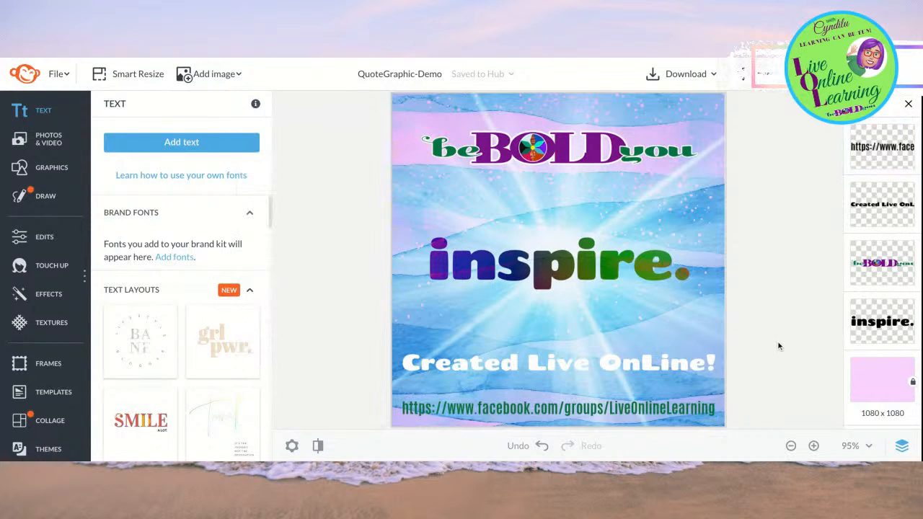
pyautogui.click(667, 410)
pyautogui.click(760, 392)
# Add a filled rectangle from the Basic shapes and stretch it across the full width of the canvas's lower edge.
pyautogui.click(55, 173)
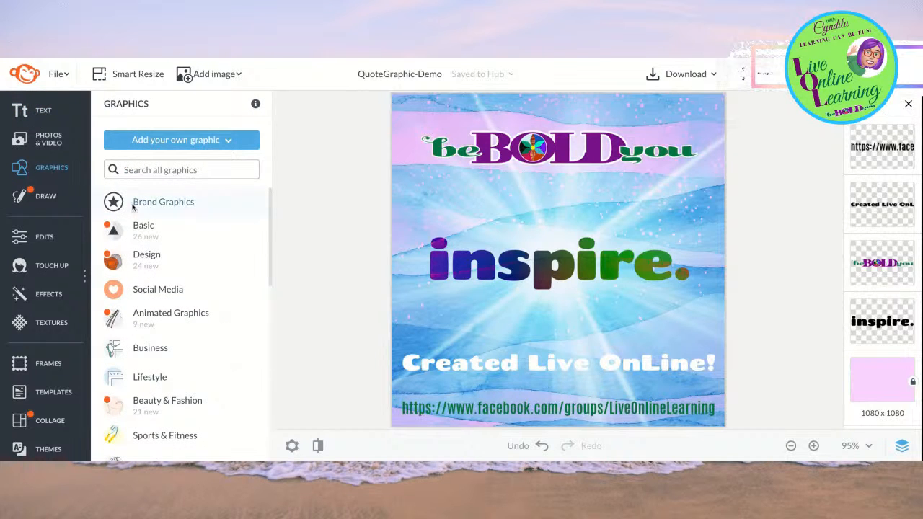
pyautogui.click(160, 230)
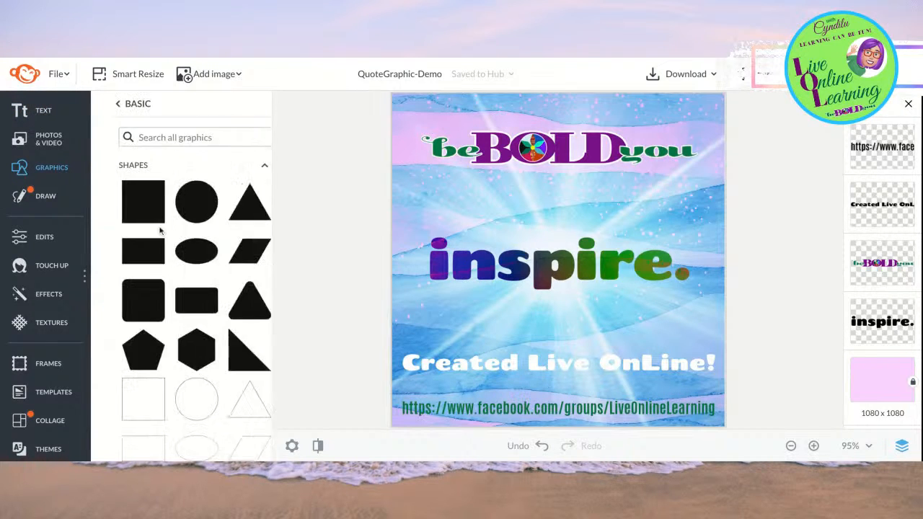
pyautogui.click(124, 254)
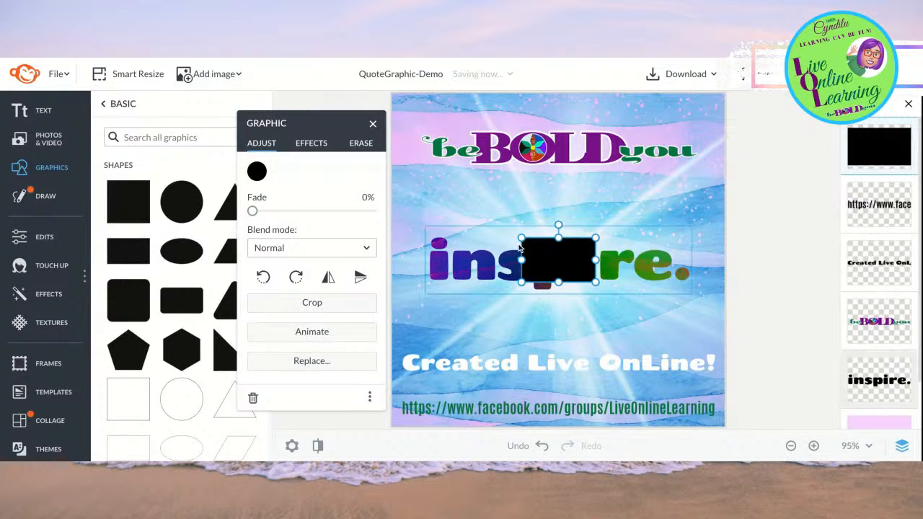
pyautogui.moveTo(558, 260); pyautogui.dragTo(391, 403)
pyautogui.moveTo(591, 404); pyautogui.dragTo(727, 403)
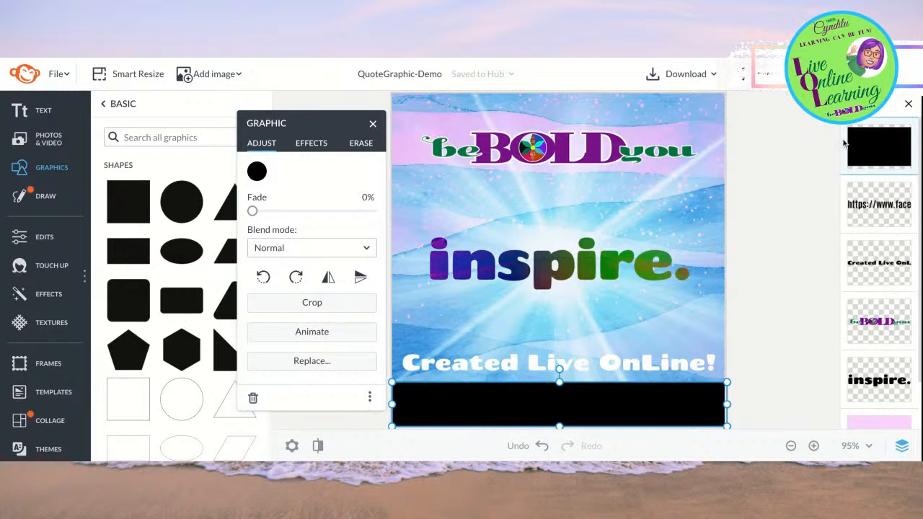
# Place the rectangle's layer beneath the URL text and recolor it with purple #7a008a sampled from the logo's BOLD lettering.
pyautogui.moveTo(879, 149); pyautogui.dragTo(880, 209)
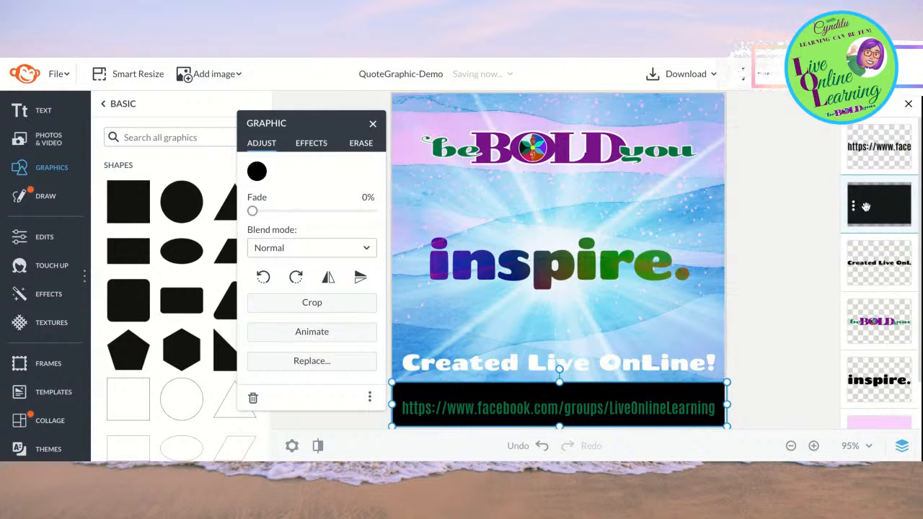
pyautogui.click(687, 413)
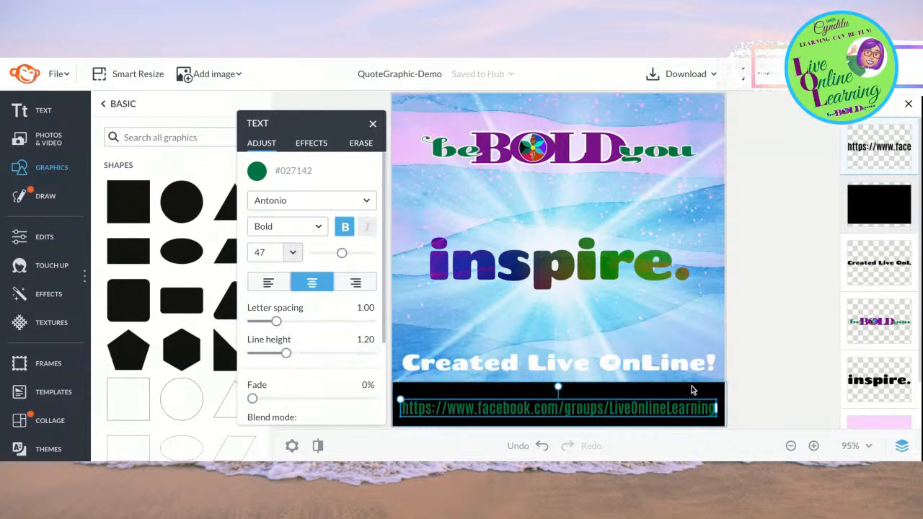
pyautogui.click(690, 386)
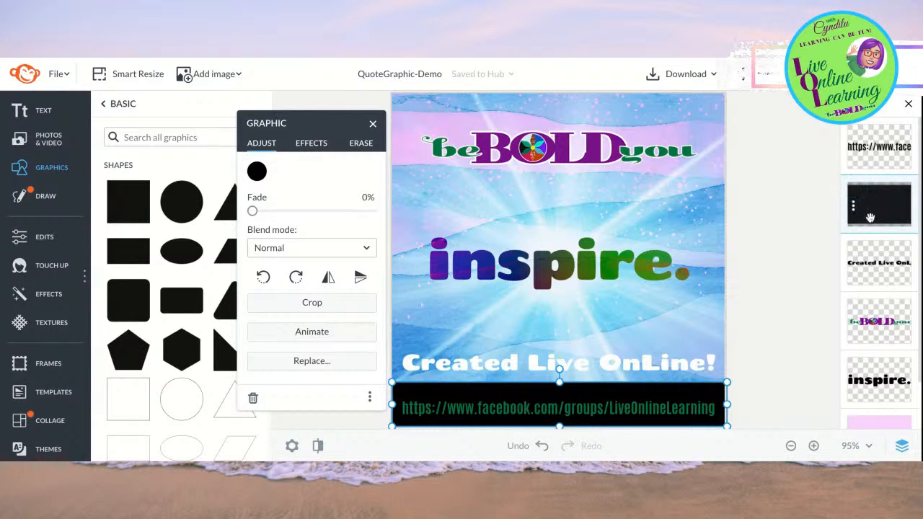
pyautogui.click(260, 173)
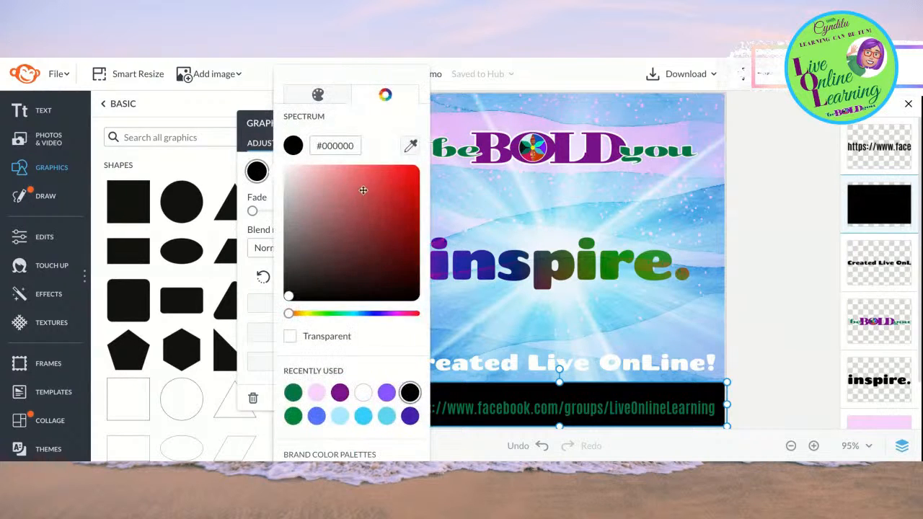
pyautogui.click(410, 146)
pyautogui.click(566, 141)
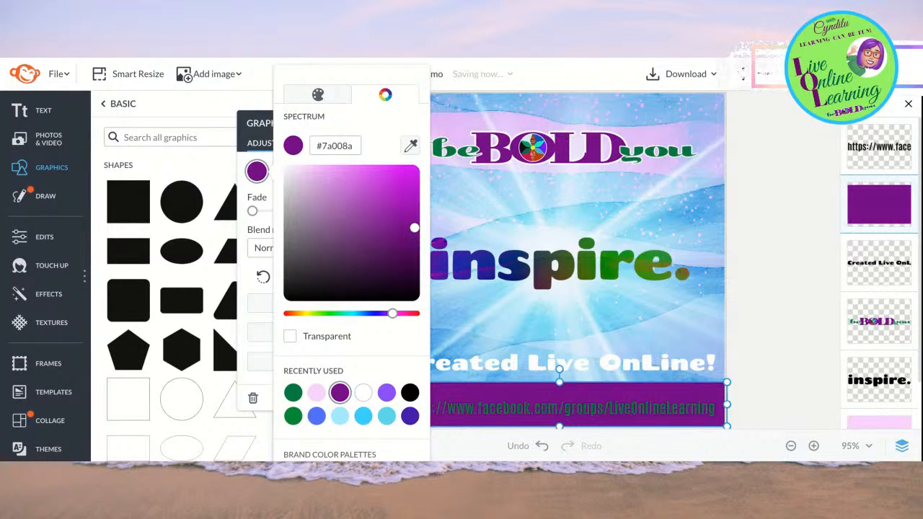
# Try to sample the Facebook group URL's text color from the area around the logo.
pyautogui.click(573, 413)
pyautogui.click(585, 409)
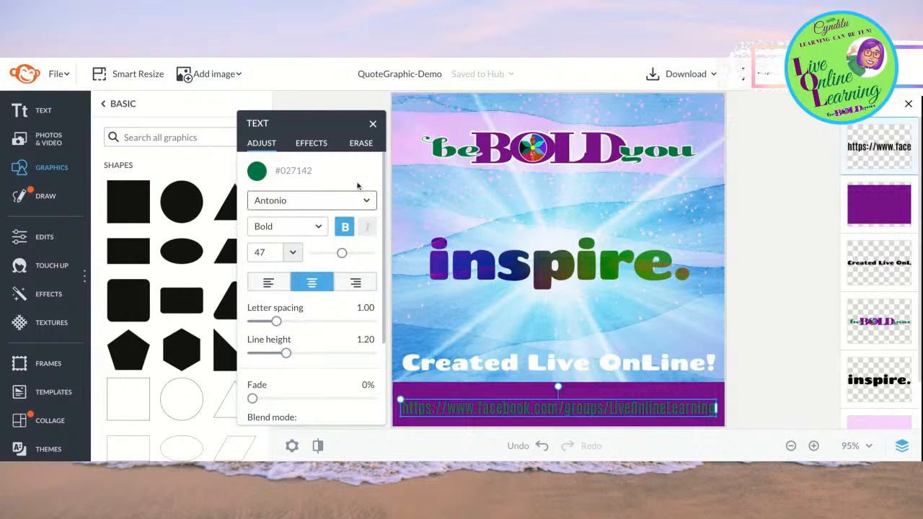
pyautogui.click(256, 172)
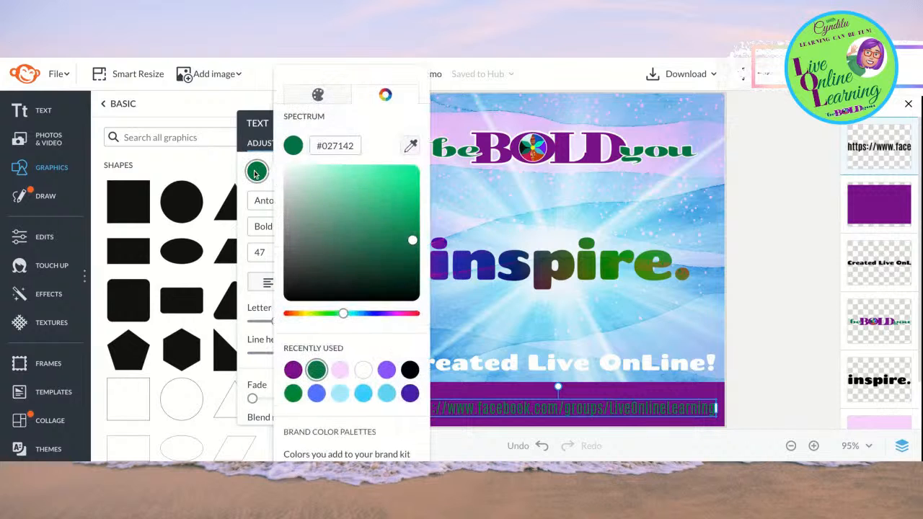
pyautogui.click(496, 121)
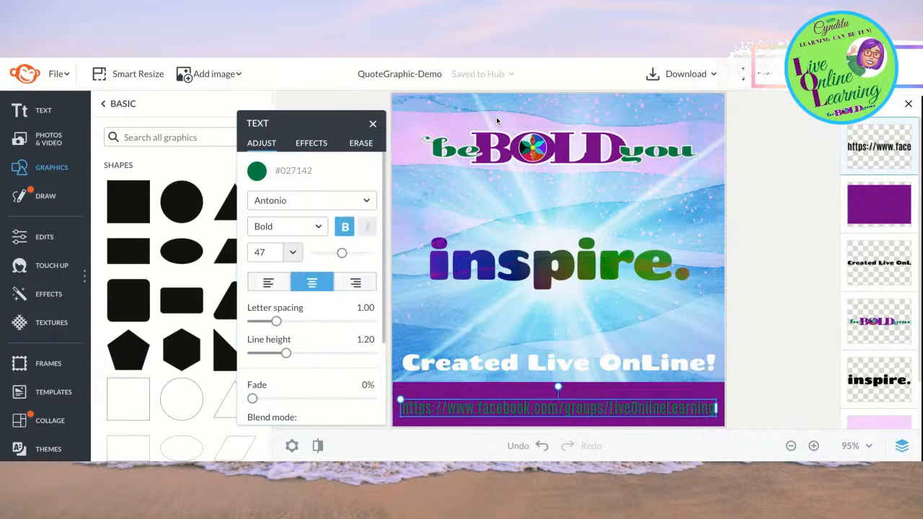
pyautogui.click(255, 173)
pyautogui.click(410, 147)
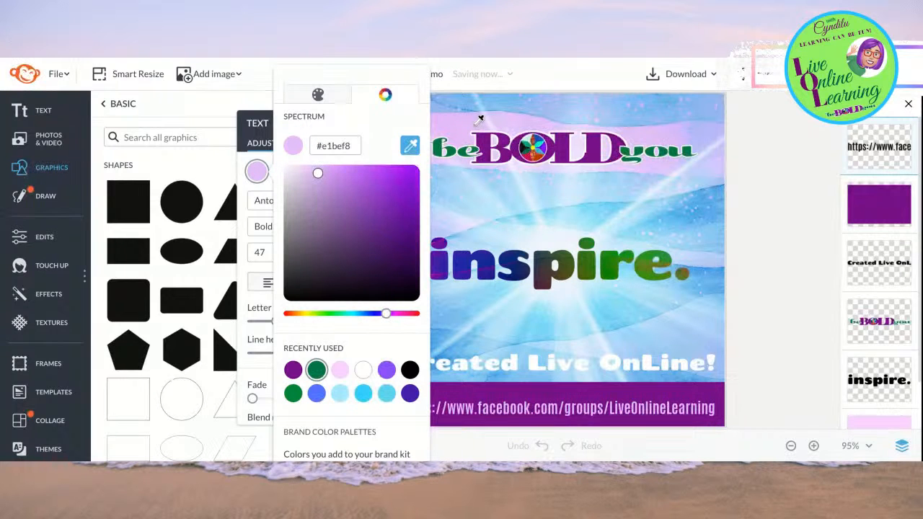
pyautogui.click(460, 126)
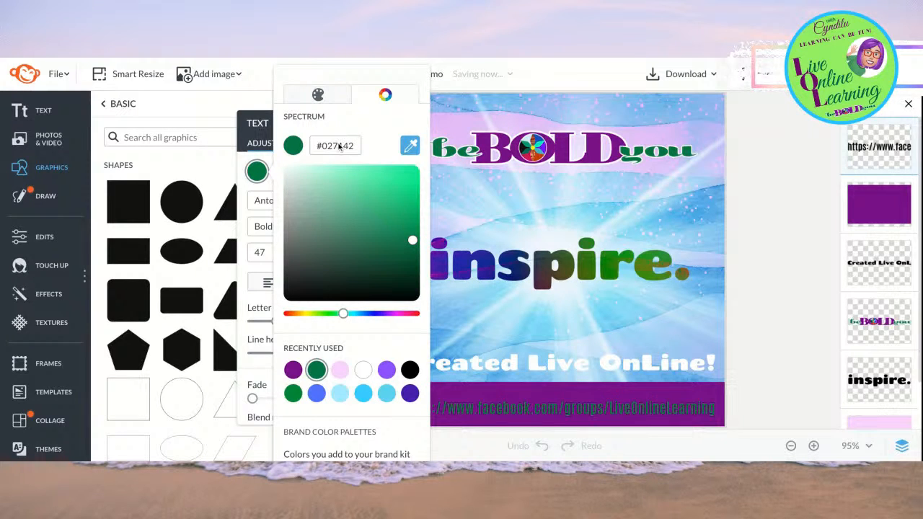
# Set the Facebook group URL's text color to #fad4ff.
pyautogui.doubleClick(338, 147)
pyautogui.write('fad4ff')
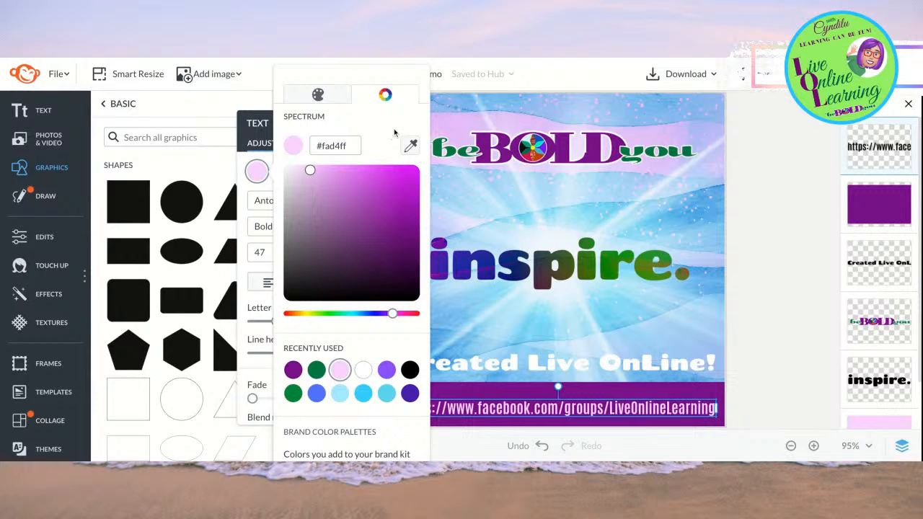
pyautogui.click(717, 415)
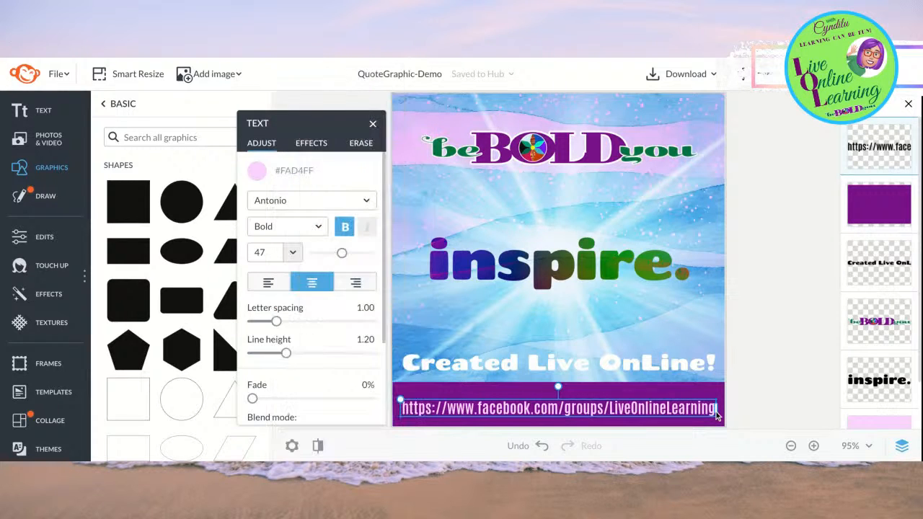
pyautogui.click(765, 399)
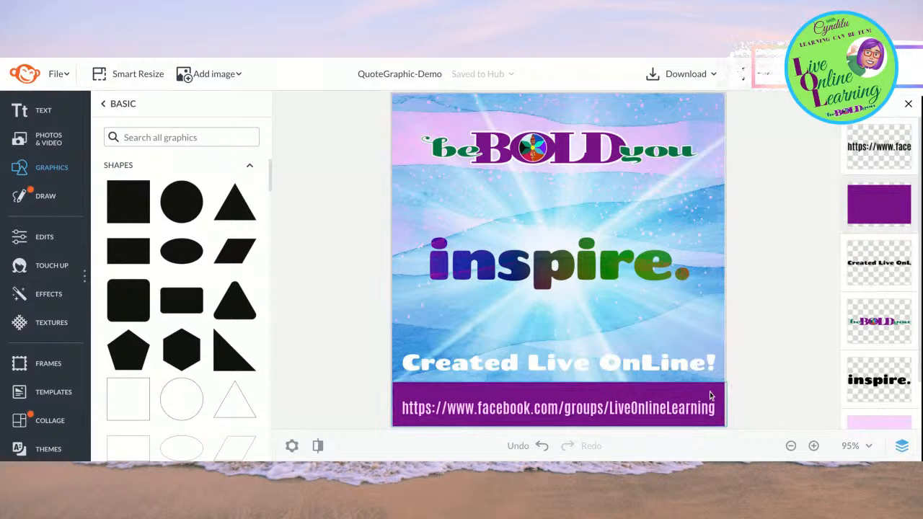
# Lower the "Created Live OnLine!" tagline to overlap the purple bar's upper edge and bring its layer above the bar.
pyautogui.click(681, 368)
pyautogui.moveTo(681, 368)
pyautogui.mouseDown()
pyautogui.moveTo(681, 387)
pyautogui.moveTo(681, 375)
pyautogui.mouseUp()
pyautogui.moveTo(890, 270); pyautogui.dragTo(883, 205)
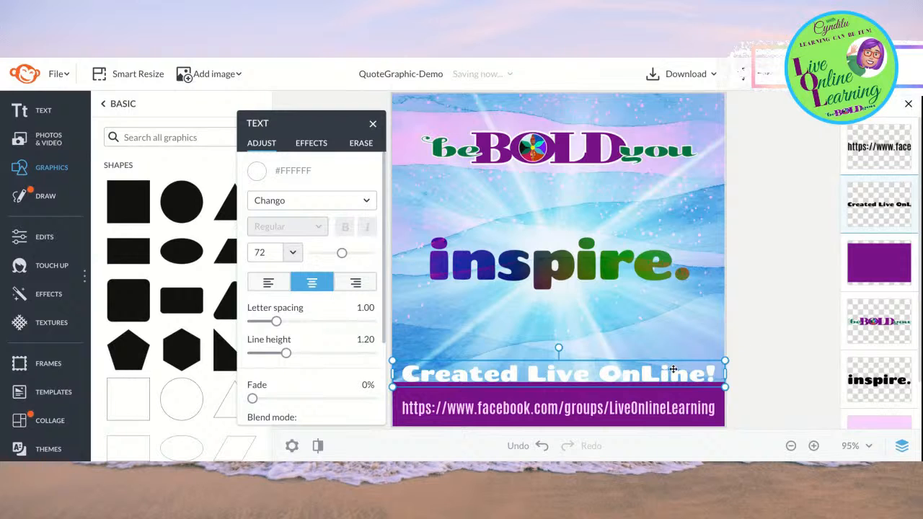
pyautogui.moveTo(671, 369); pyautogui.dragTo(672, 373)
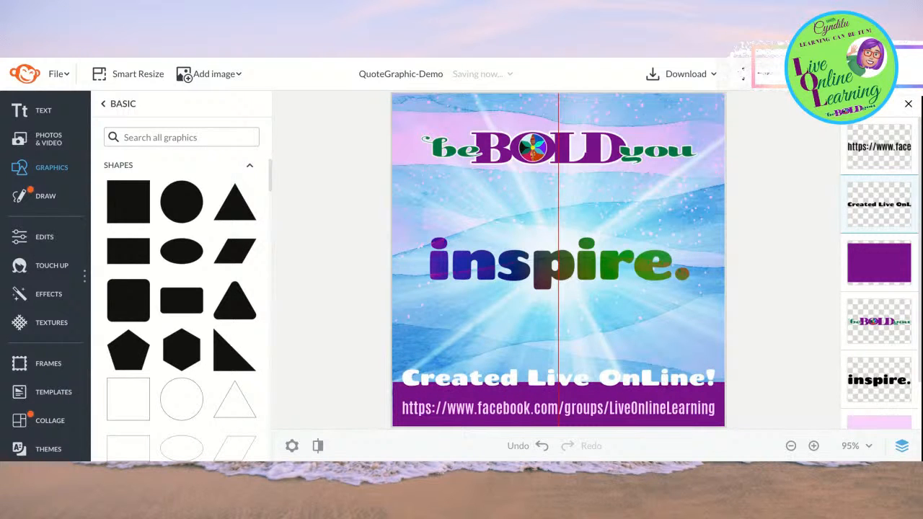
pyautogui.click(811, 371)
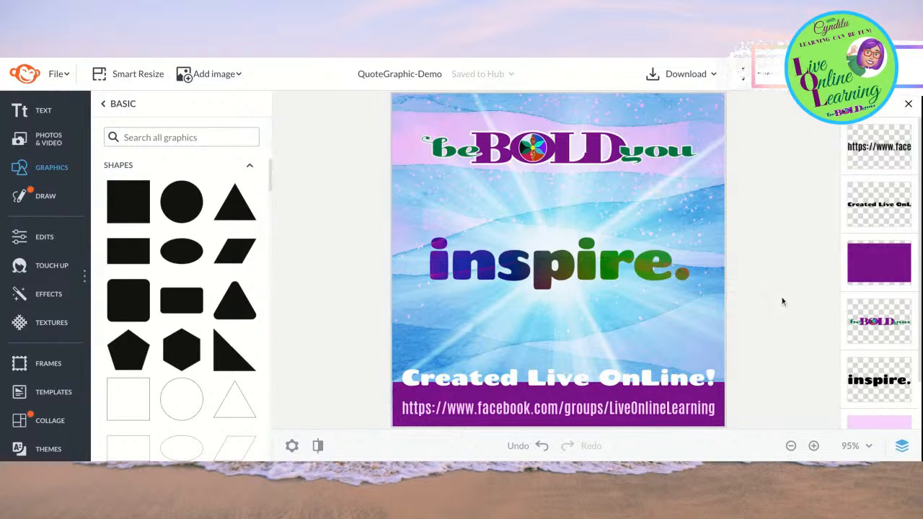
# Download the finished quote graphic as a PNG image.
pyautogui.click(685, 74)
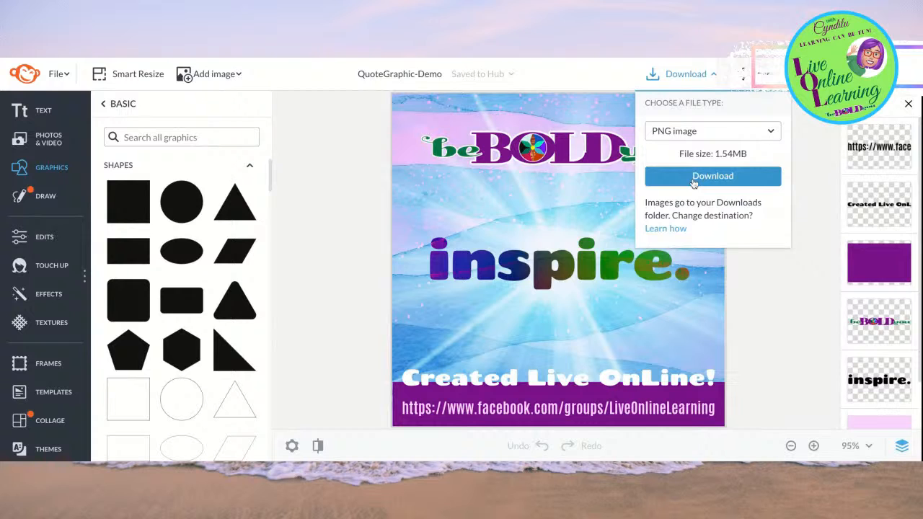
pyautogui.click(693, 183)
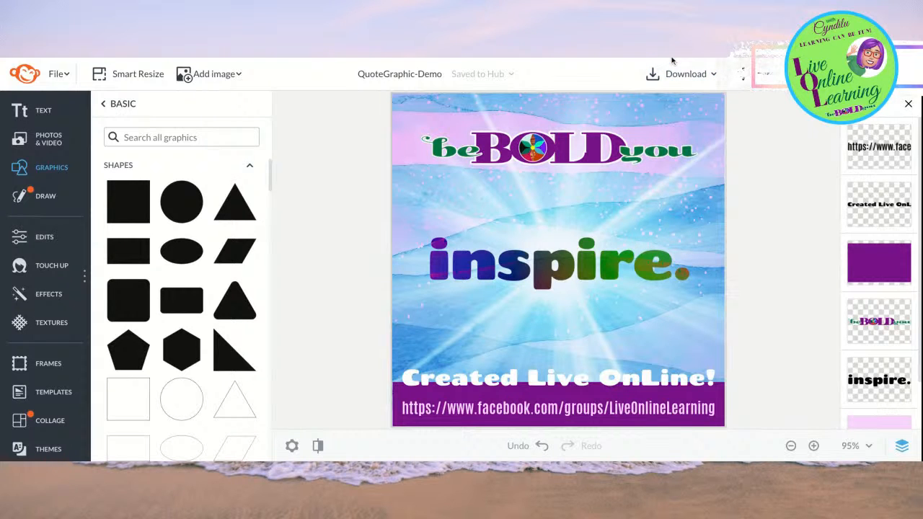